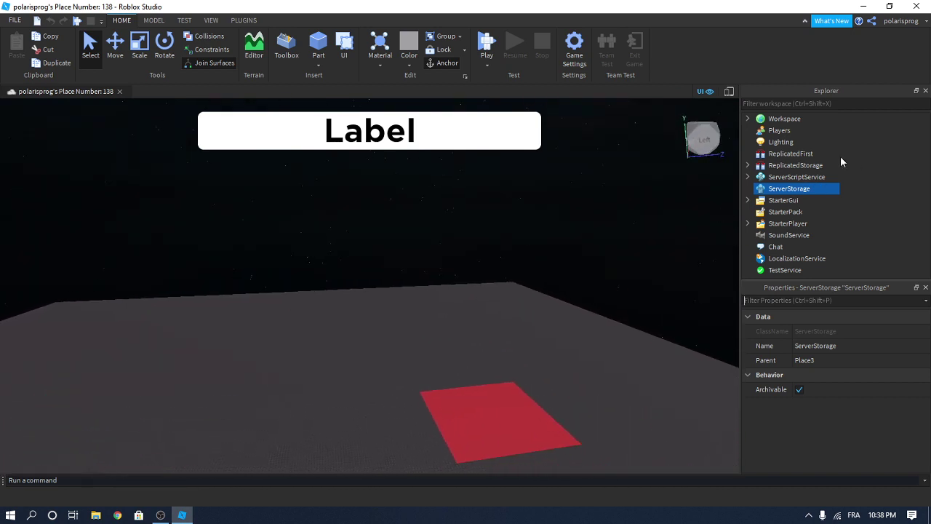
Insert a block part and place it near the corner of the green map floor
click(748, 200)
key(s)
mouse_move(493, 314)
right_down()
mouse_move(430, 301)
mouse_move(488, 311)
right_up()
key(w)
key(q)
right_drag(428, 312, 429, 313)
key(s)
key(w)
click(321, 40)
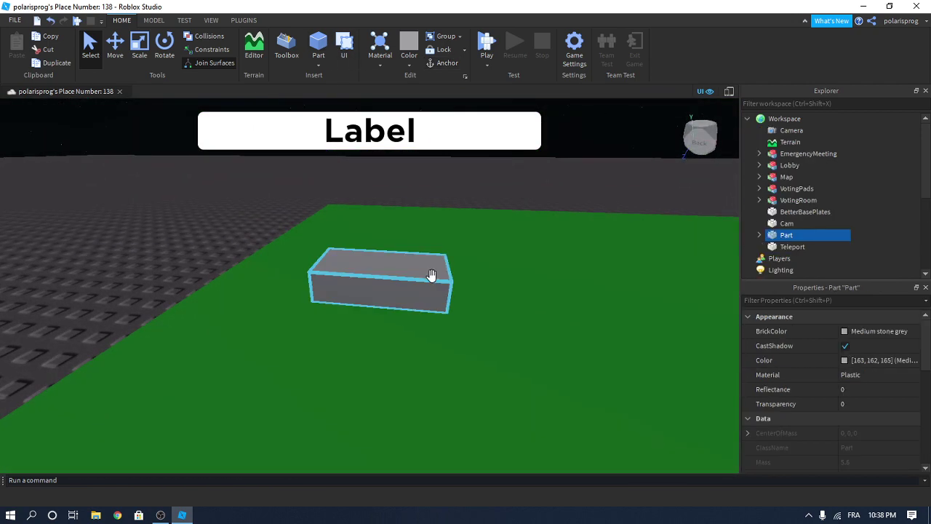
drag(409, 284, 389, 236)
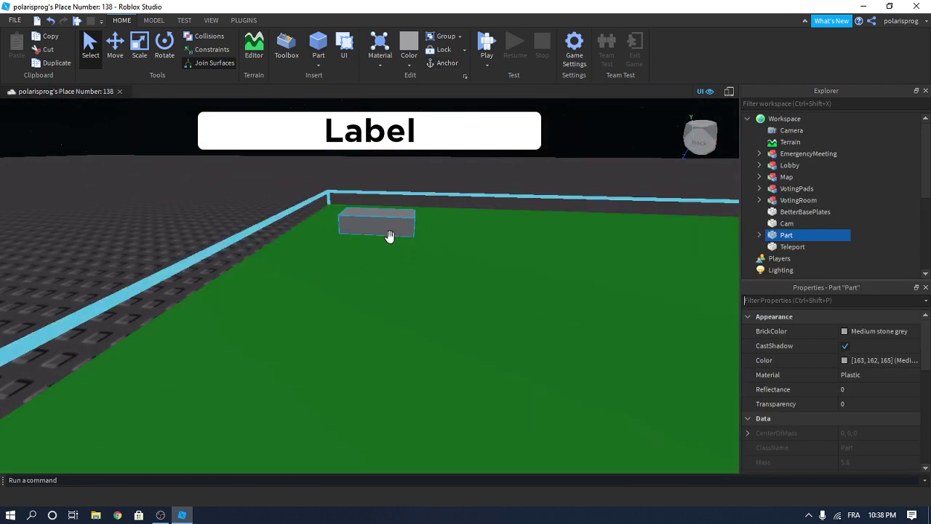
Anchor the new part and filter its properties for "can" to check the CanCollide setting
key(w)
right_drag(390, 237, 429, 220)
key(e)
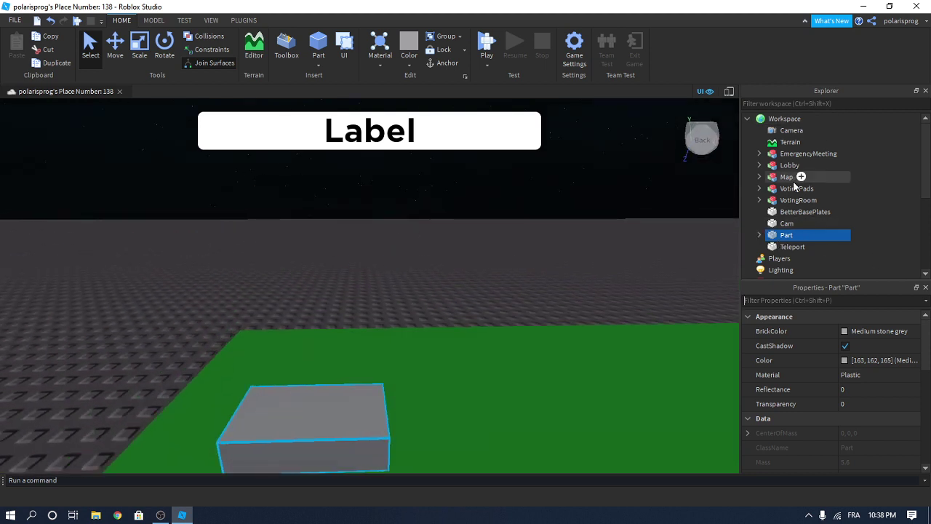
click(760, 235)
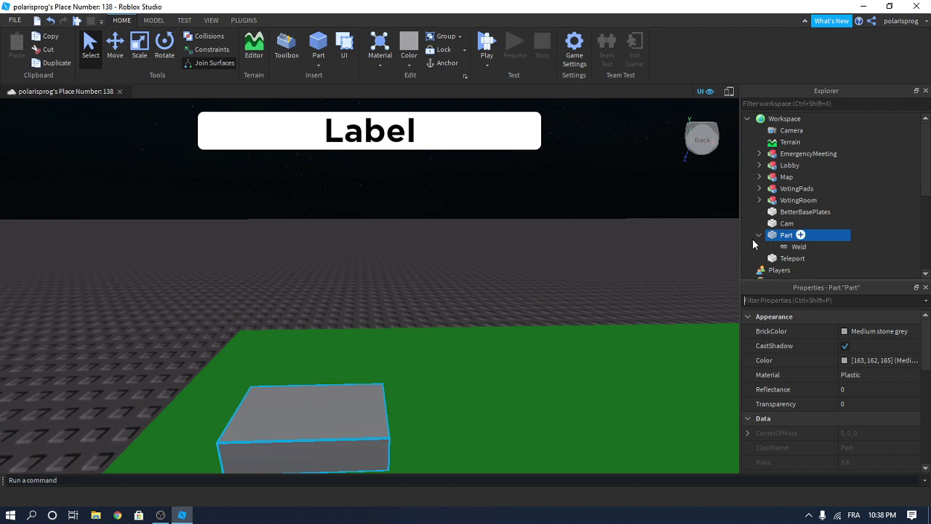
double_click(767, 236)
click(760, 234)
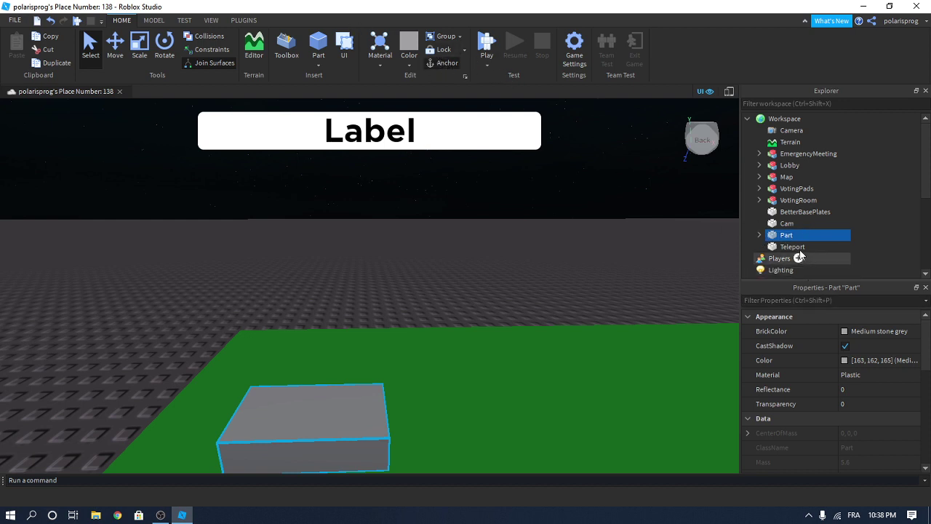
click(791, 300)
text(can)
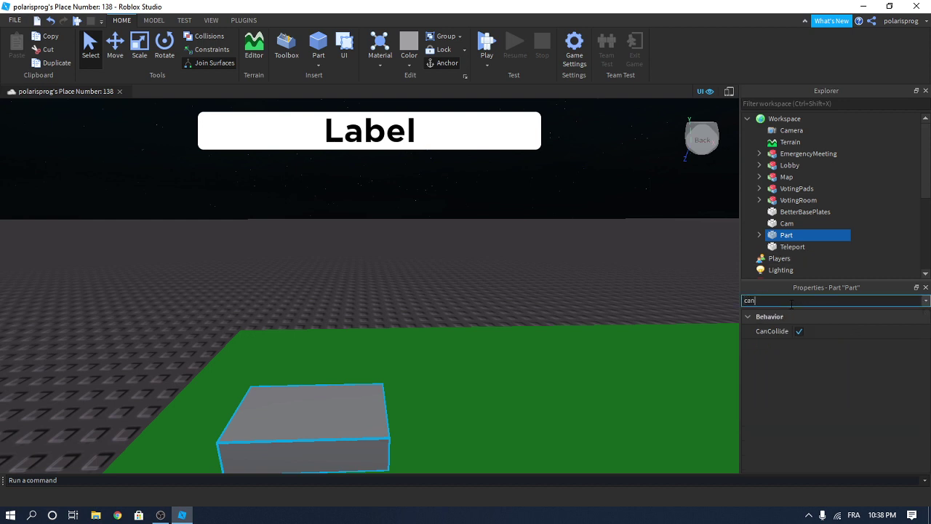
click(761, 235)
click(760, 235)
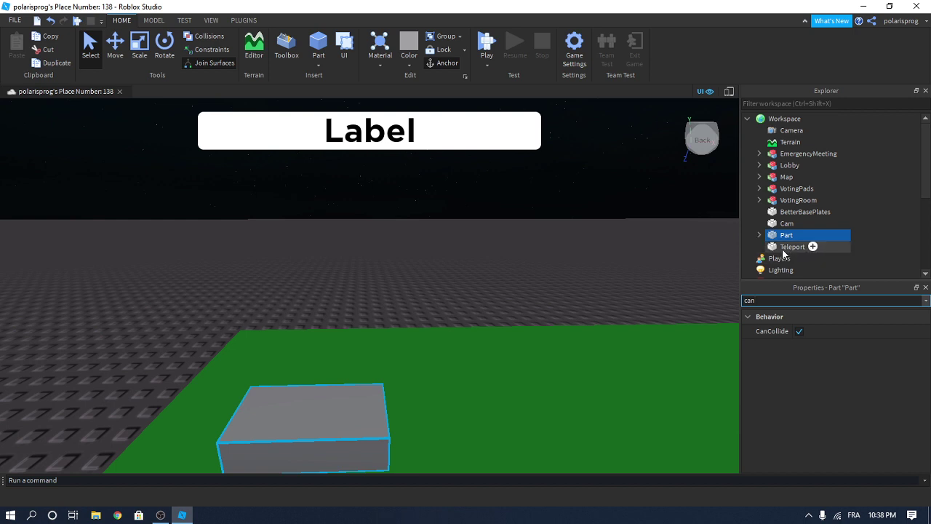
Rename the new part as DownloadData
click(779, 240)
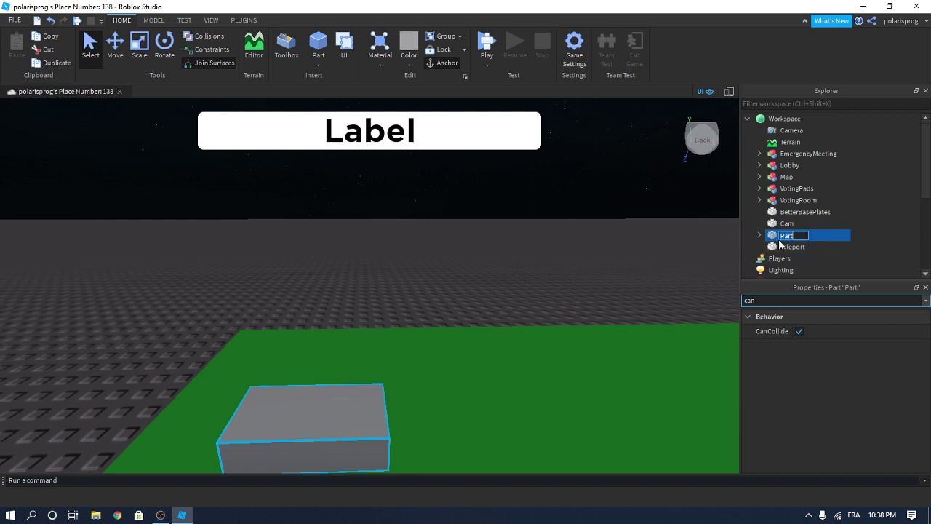
right_drag(595, 233, 597, 232)
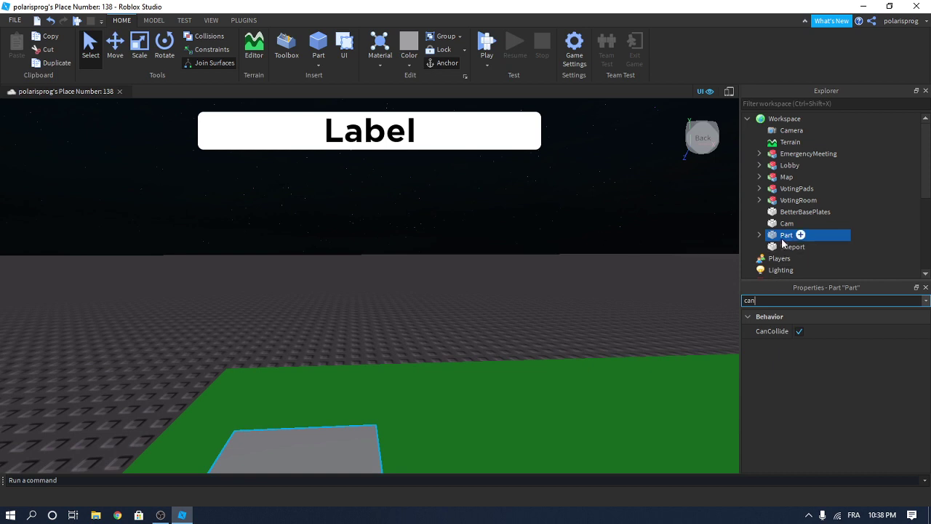
click(784, 238)
text(TownloadData)
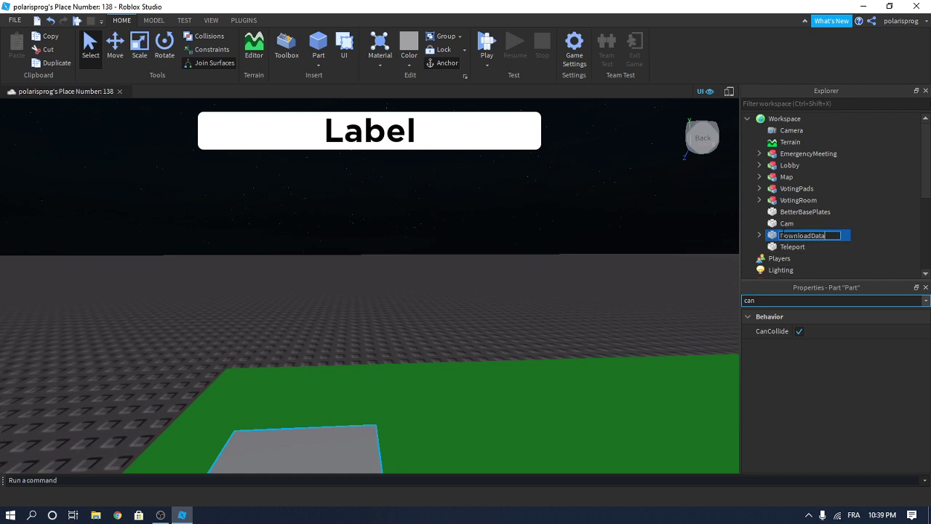
key(Return)
right_drag(535, 305, 509, 341)
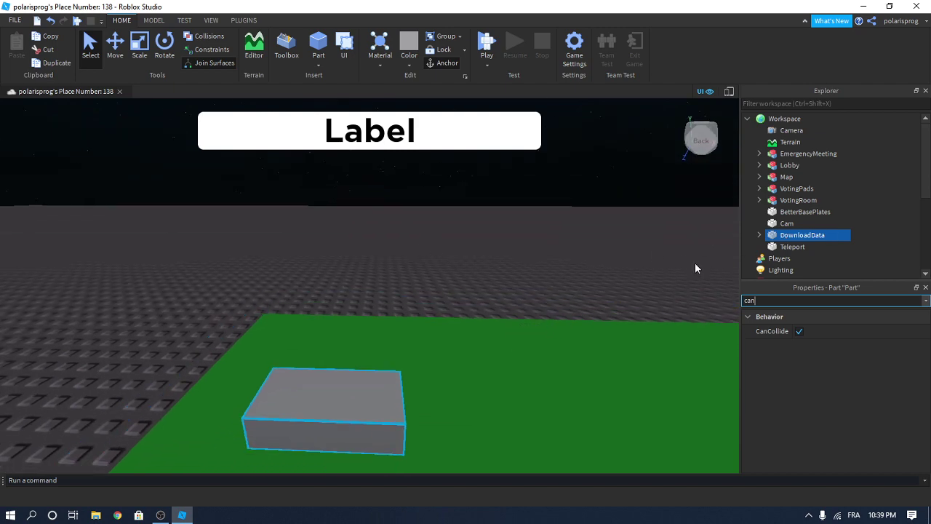
Scale the DownloadData part up in height and depth into a roughly cubic block
click(115, 53)
click(140, 54)
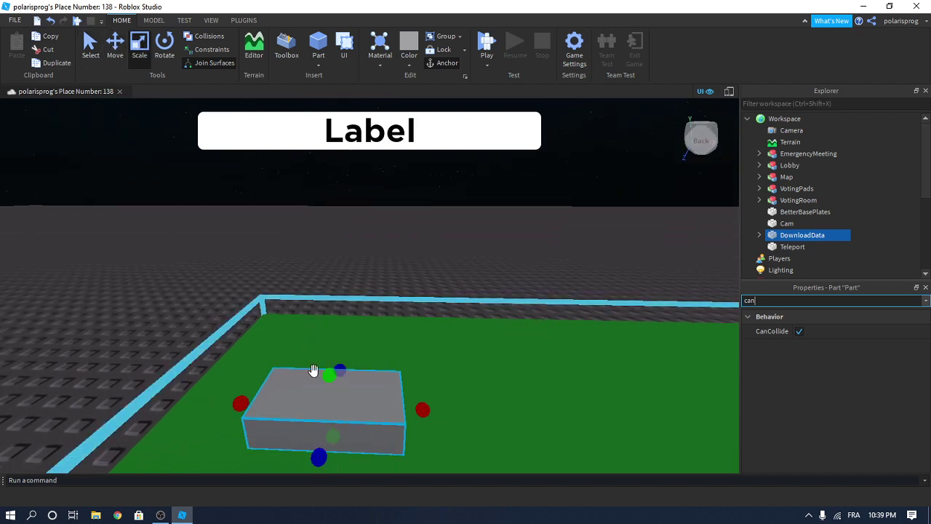
drag(328, 380, 318, 272)
right_drag(370, 282, 280, 264)
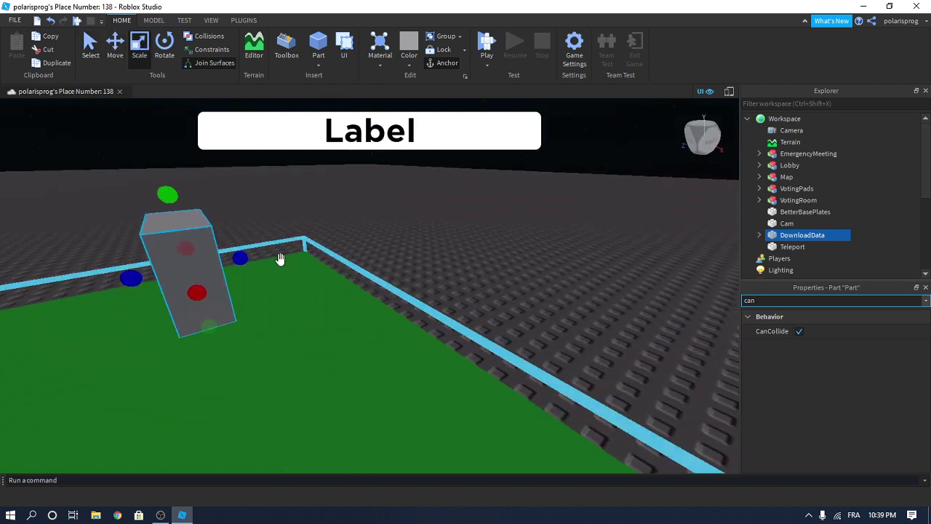
drag(242, 254, 324, 237)
right_drag(327, 244, 301, 263)
right_drag(473, 254, 475, 254)
Move the DownloadData part into the Map model
scroll(474, 254, down, 5)
drag(798, 237, 807, 179)
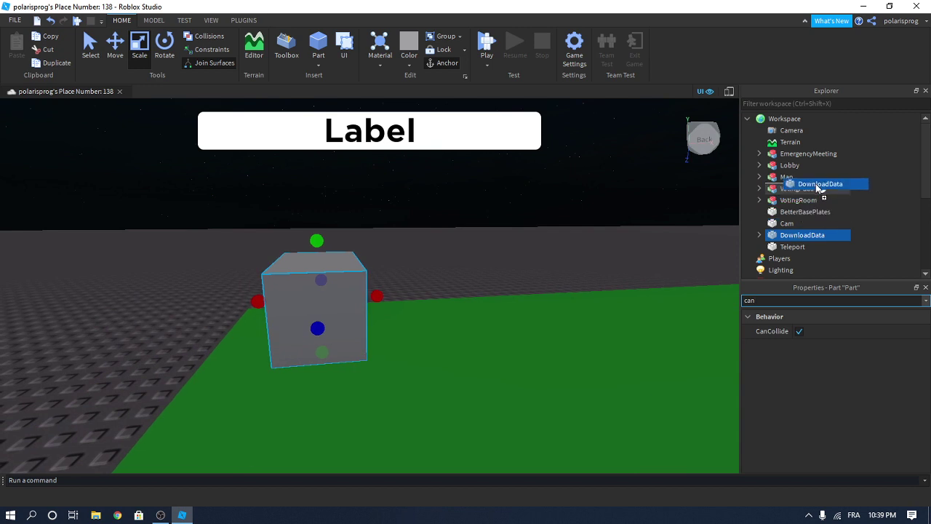
right_drag(542, 248, 627, 250)
scroll(628, 250, down, 5)
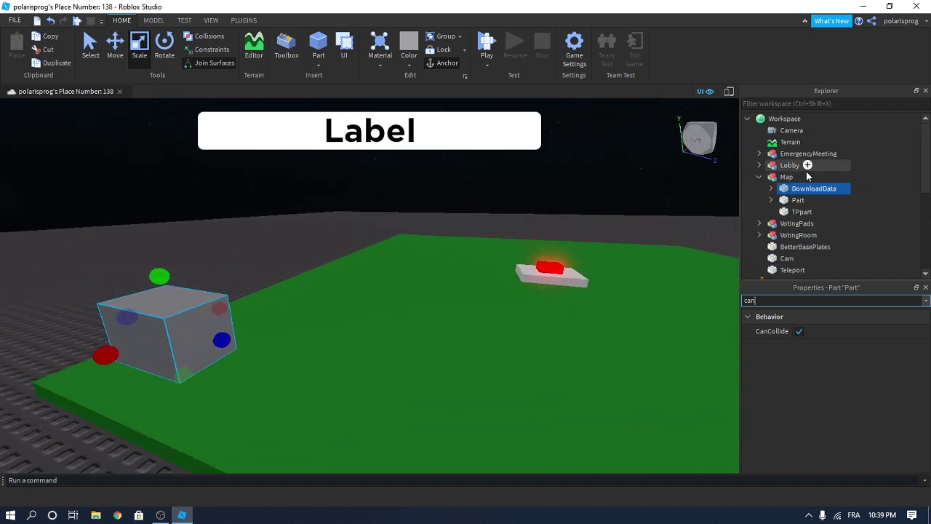
Add a folder named Tasks to the Map model and move the DownloadData part into it
click(808, 177)
text(fo)
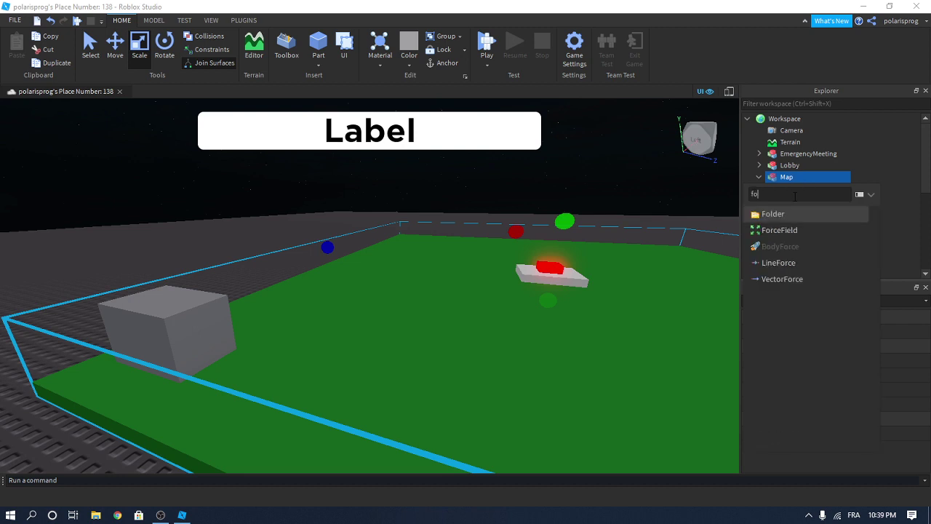
click(796, 212)
click(801, 190)
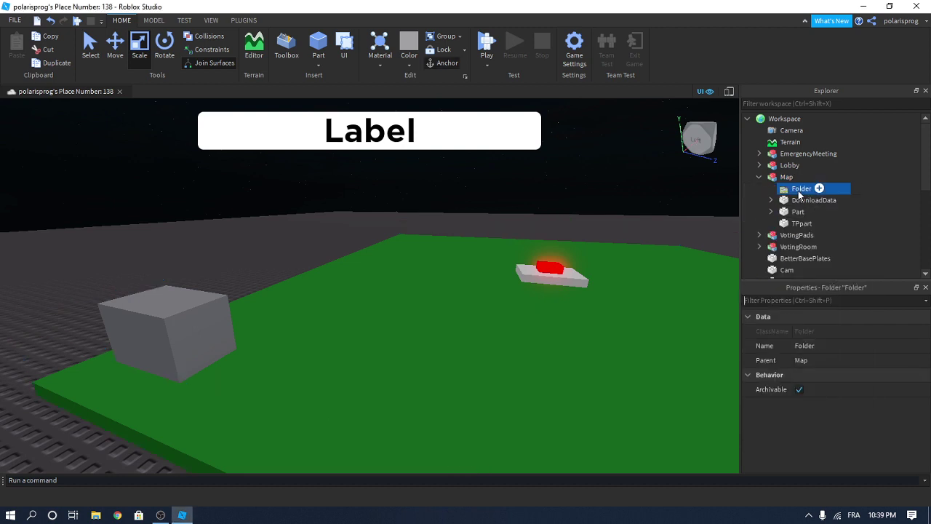
double_click(798, 192)
text(Tasks)
key(Return)
drag(808, 202, 845, 192)
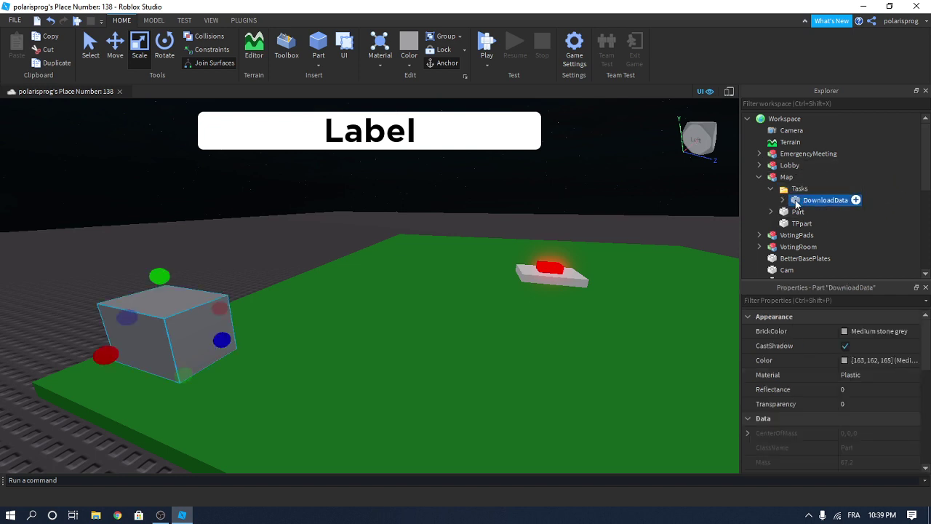
Add a Script to the DownloadData part
click(784, 201)
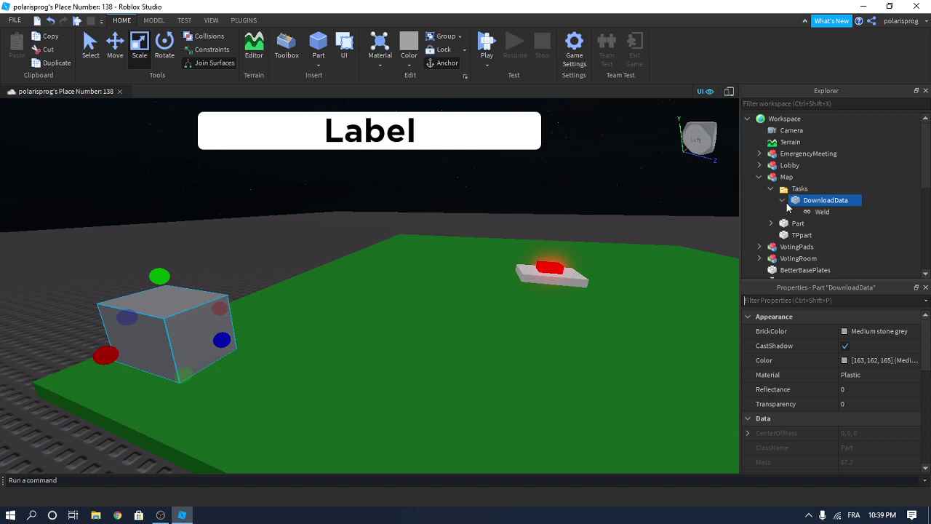
click(855, 202)
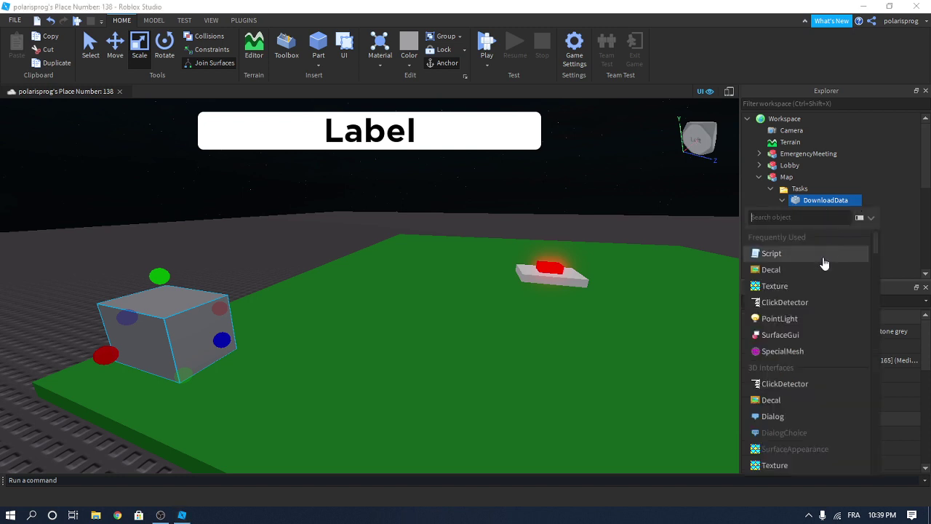
click(771, 253)
Replace the default code with a script.Parent.Touched:Connect(function(hit) handler closed by end)
key(ctrl+a)
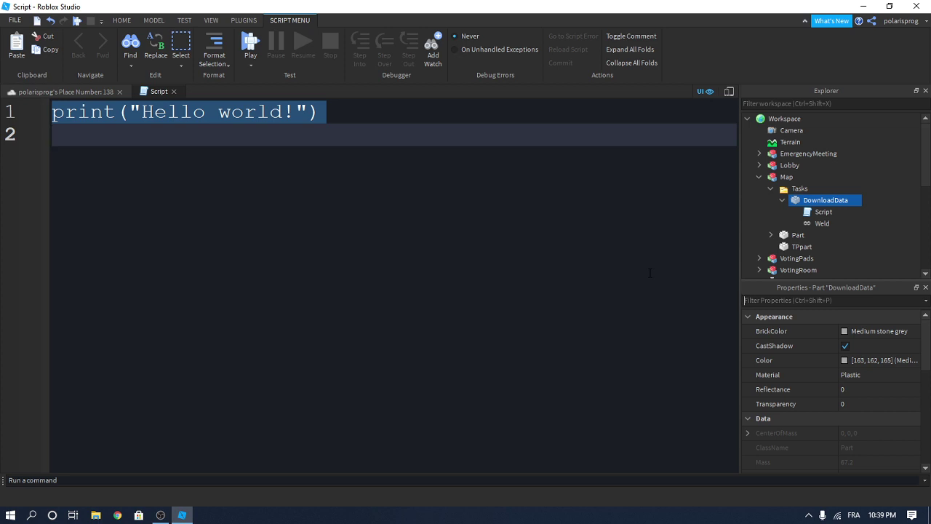
text(script.P)
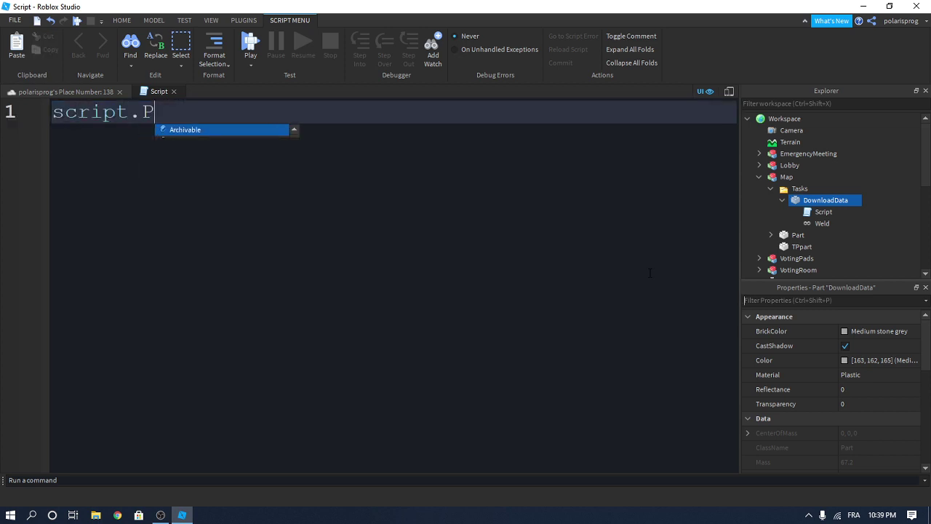
text(arent.T)
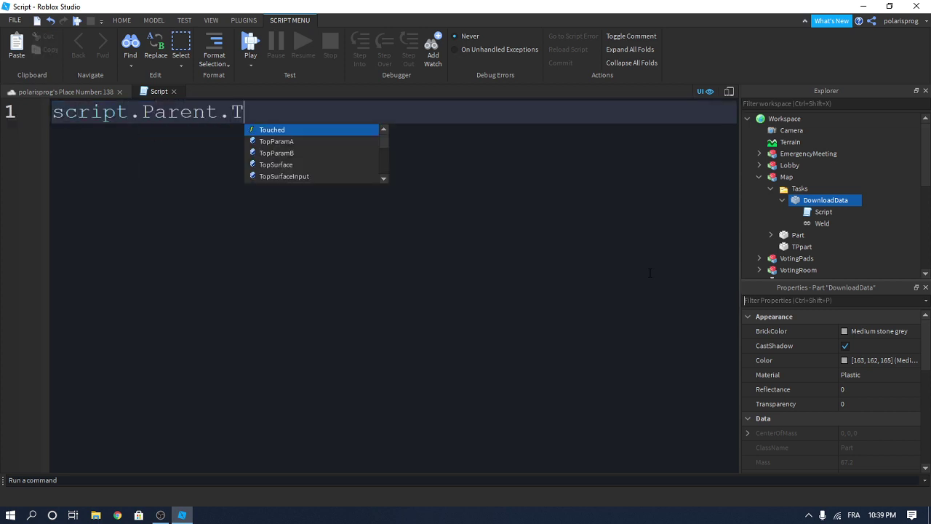
text(ouched:Connect(function))
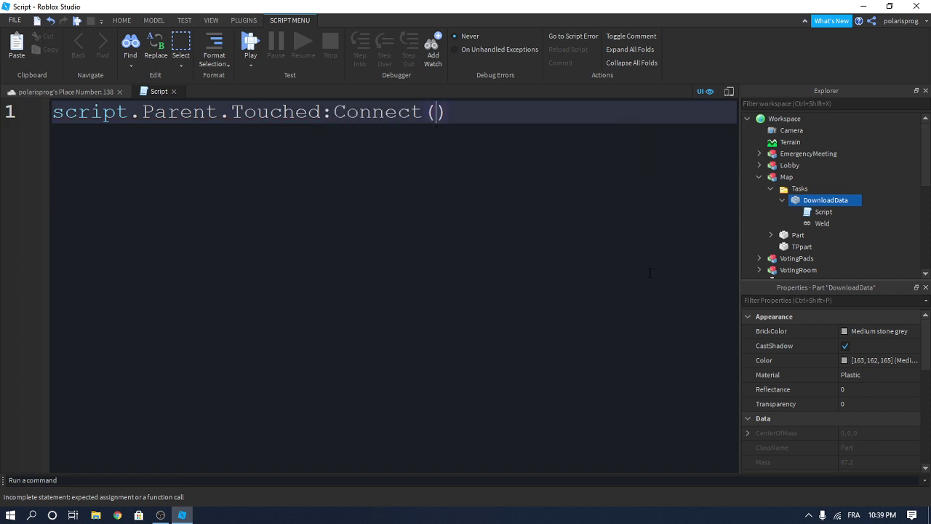
key(Left)
text(()
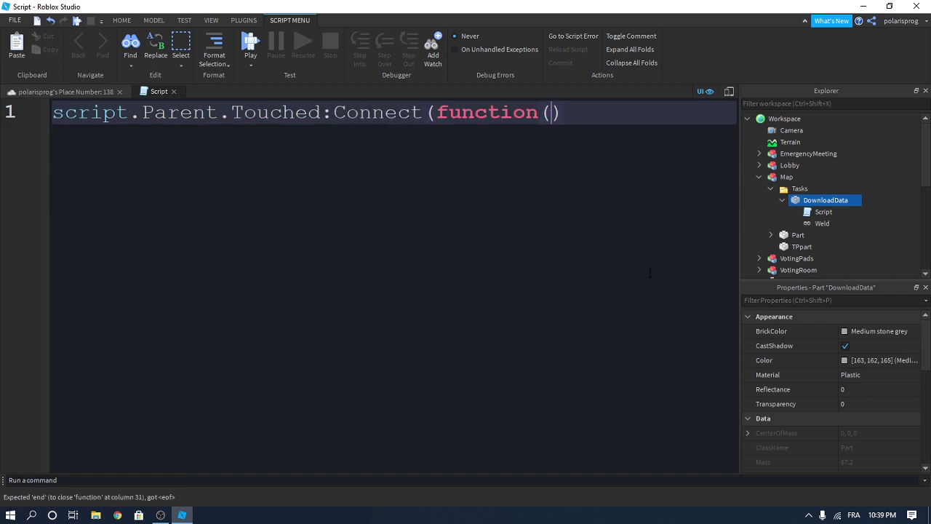
text(hity)
key(BackSpace)
key(Return)
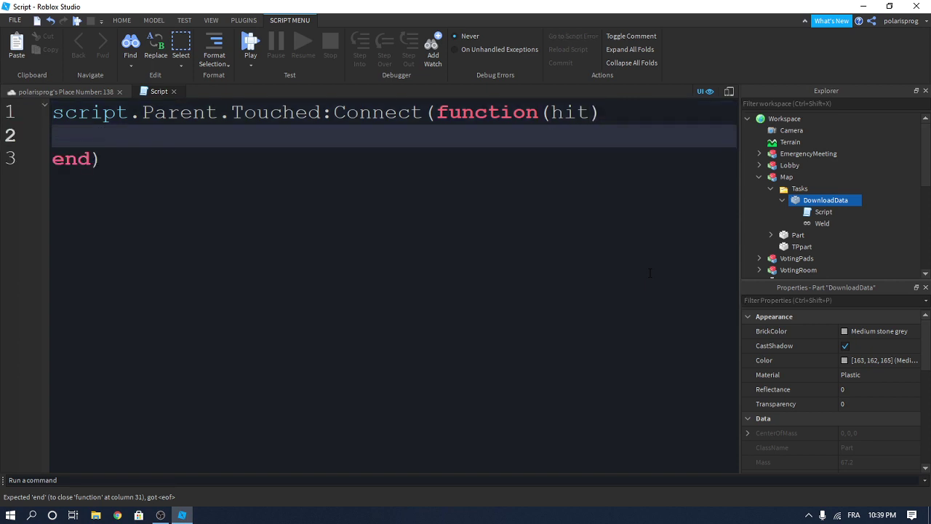
Inside the Touched handler, declare local humanoid = hit.Parent:FindFirstChild('Humanoid')
text(local )
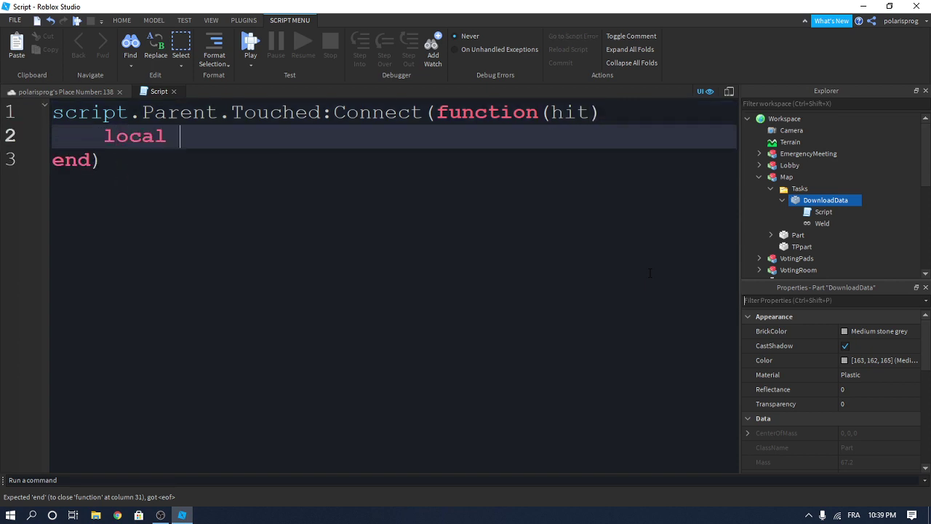
text(humanoid ))
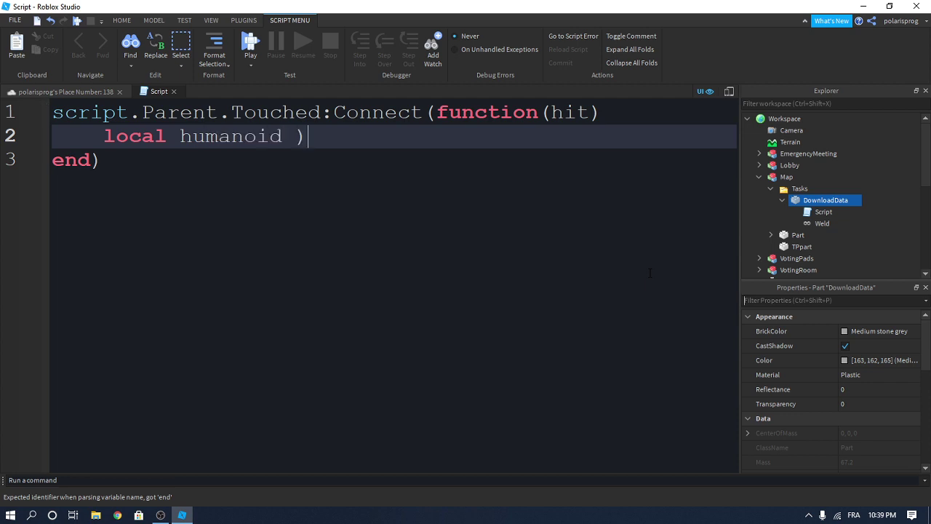
key(BackSpace)
text(= hit)
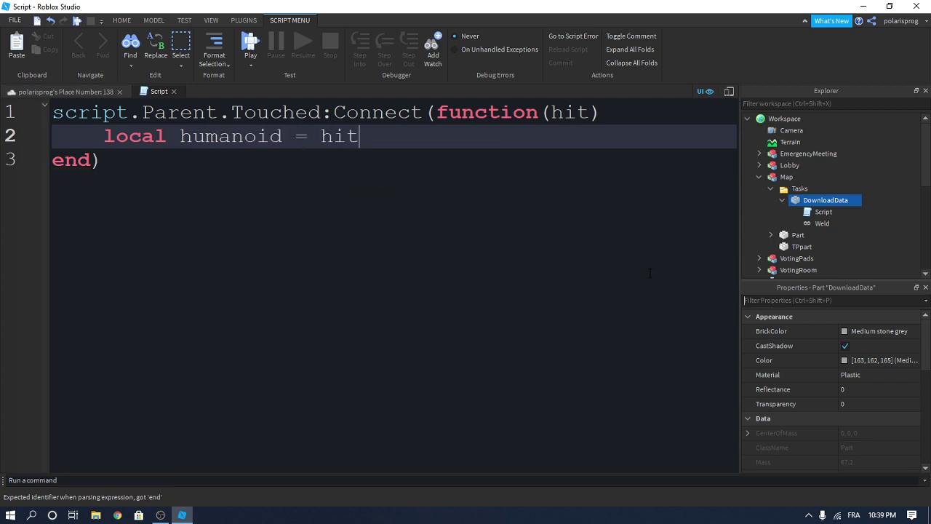
text(.Parent )
text(Finbd)
key(BackSpace)
key(BackSpace)
text(dFirstChild)
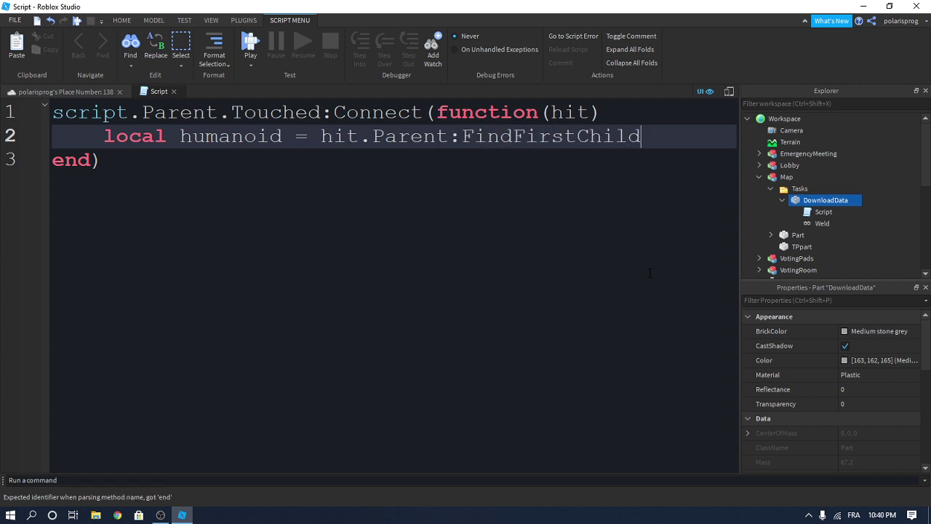
text(('Huùma)
key(BackSpace)
key(BackSpace)
key(BackSpace)
text(mano)
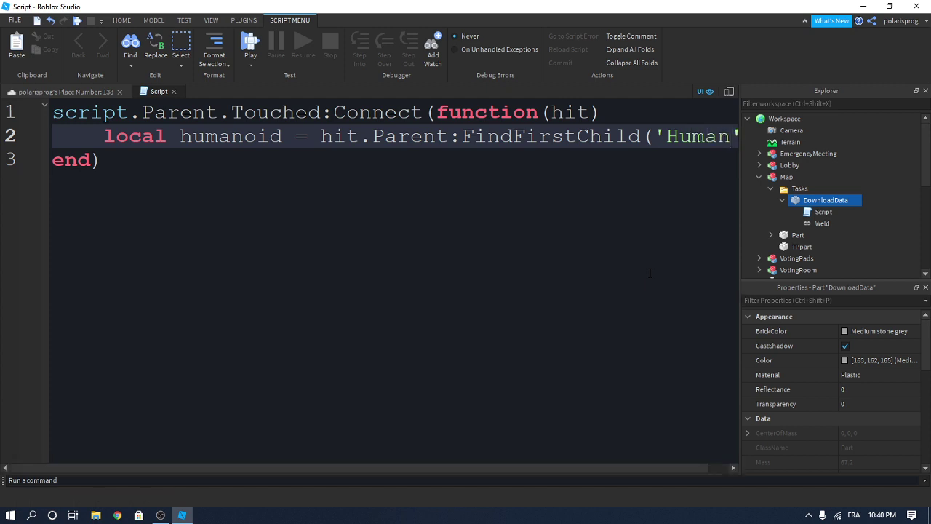
text(id')
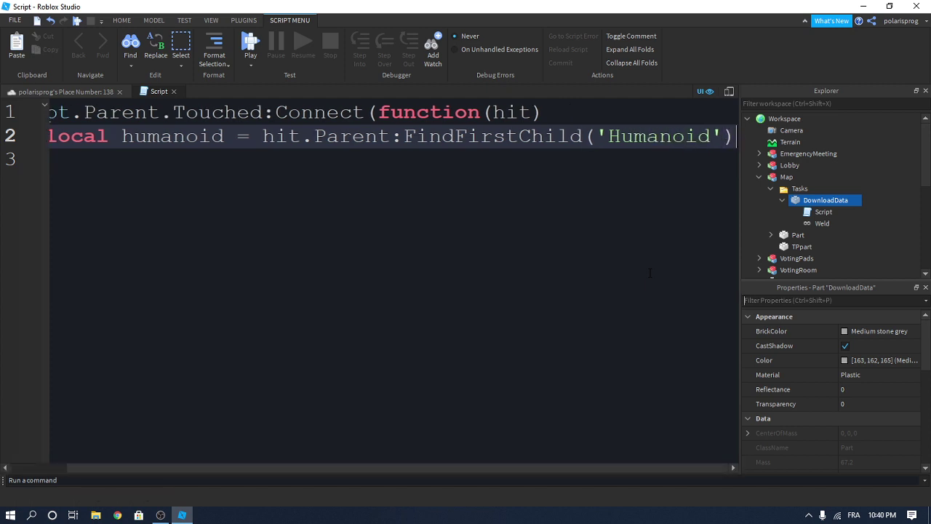
key(Return)
Add an if humanoid then block closed by end below the humanoid declaration
ctrl+scroll(569, 246, down, 2)
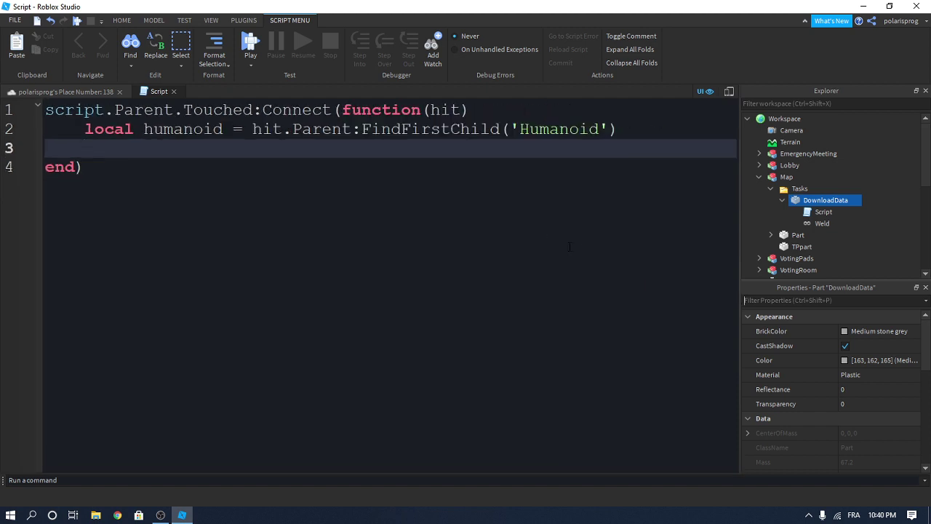
text(if h)
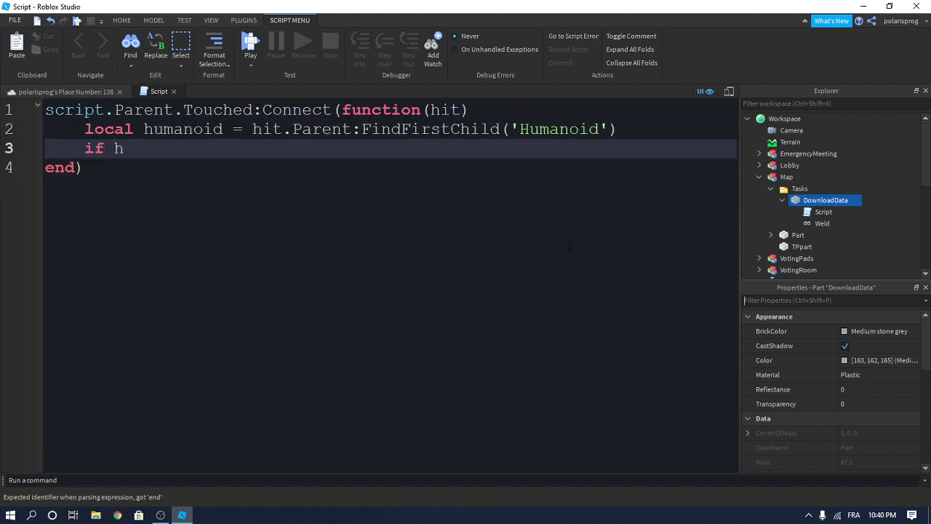
text(iumanoid then$)
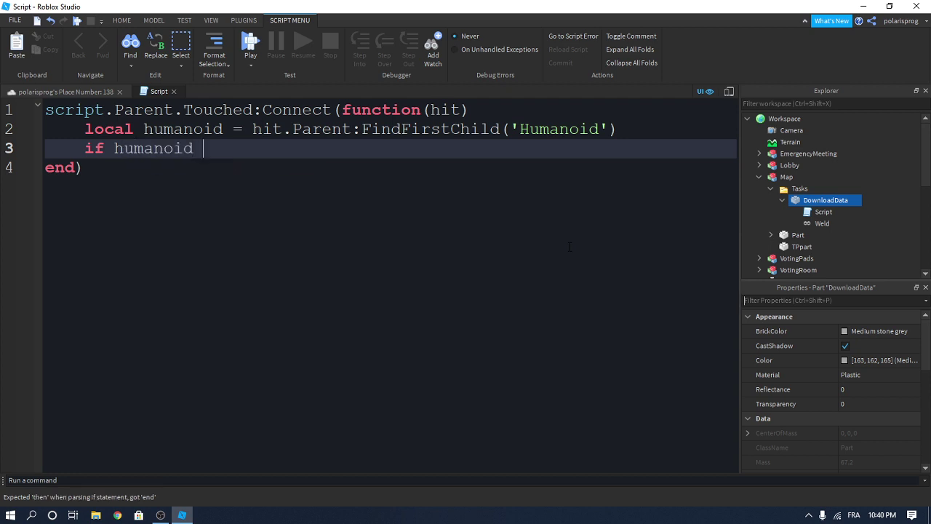
key(Return)
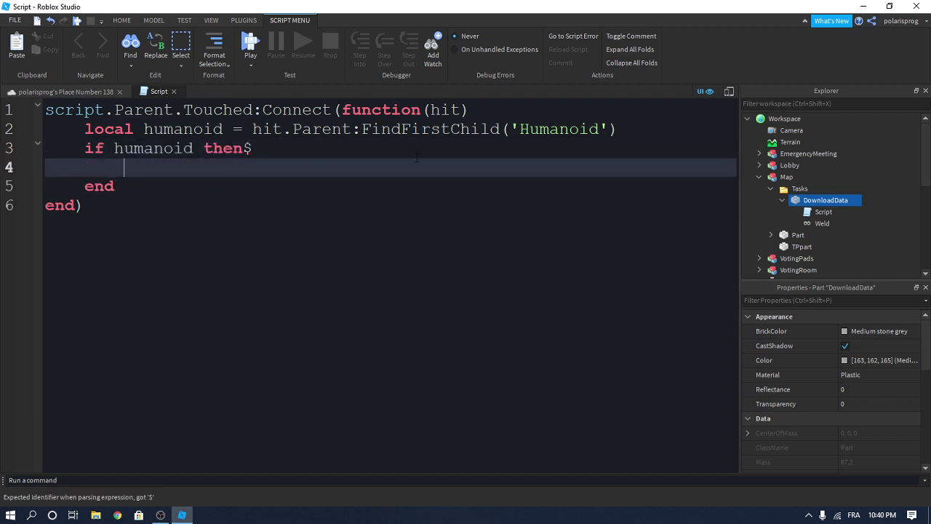
click(406, 158)
click(326, 183)
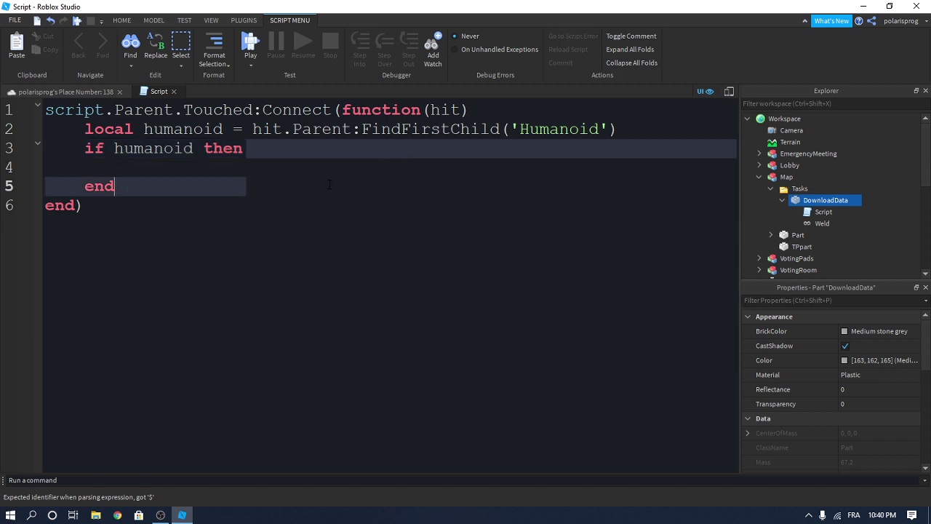
click(318, 168)
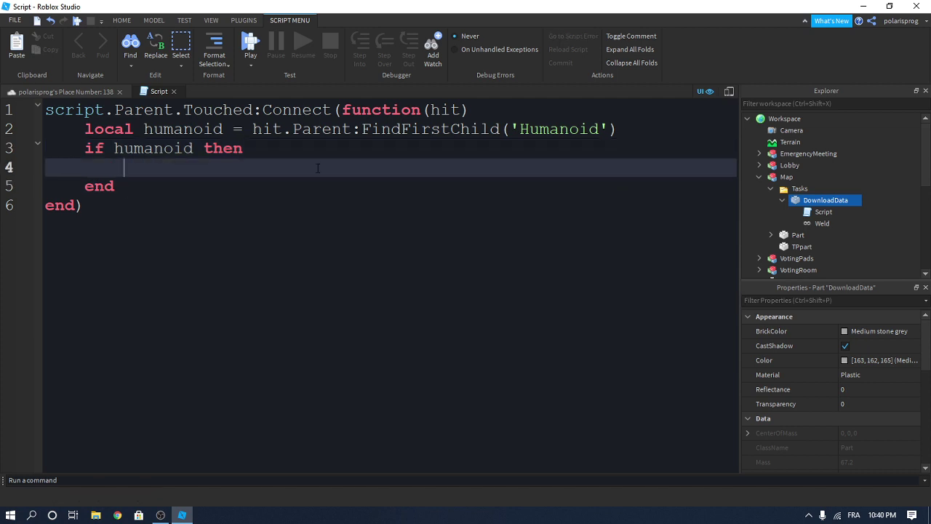
Inside the humanoid check, declare local player = game.Players:GetPlayerFromCharacter(hit.Parent)
text(local player = game?.P)
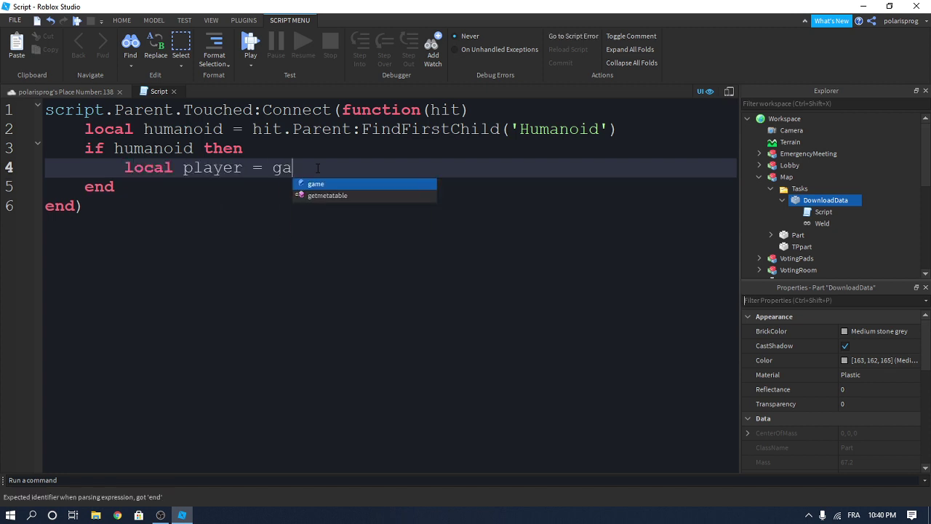
key(BackSpace)
key(BackSpace)
key(BackSpace)
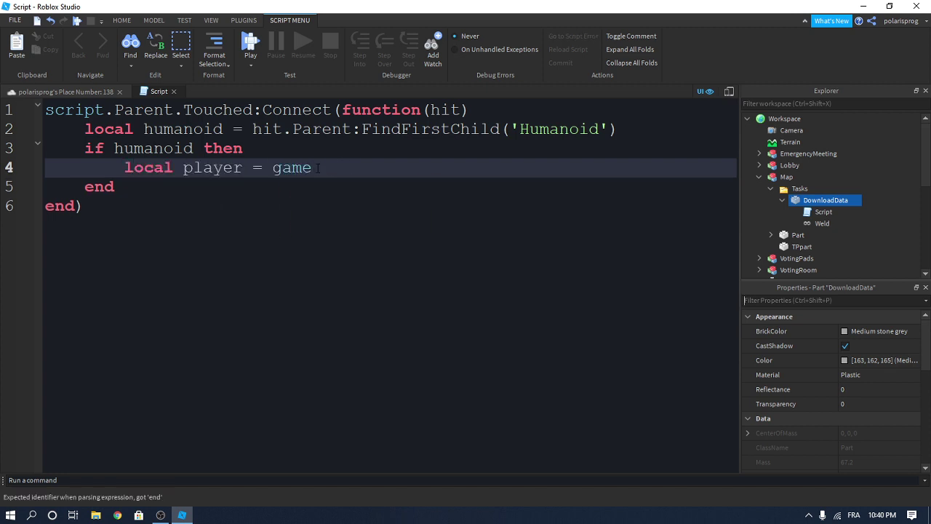
text(.Players:G)
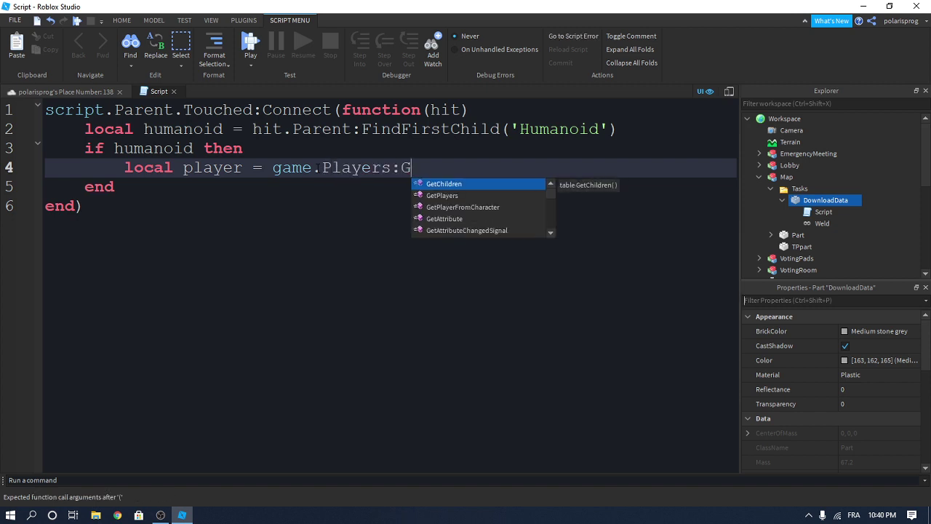
text(etpl)
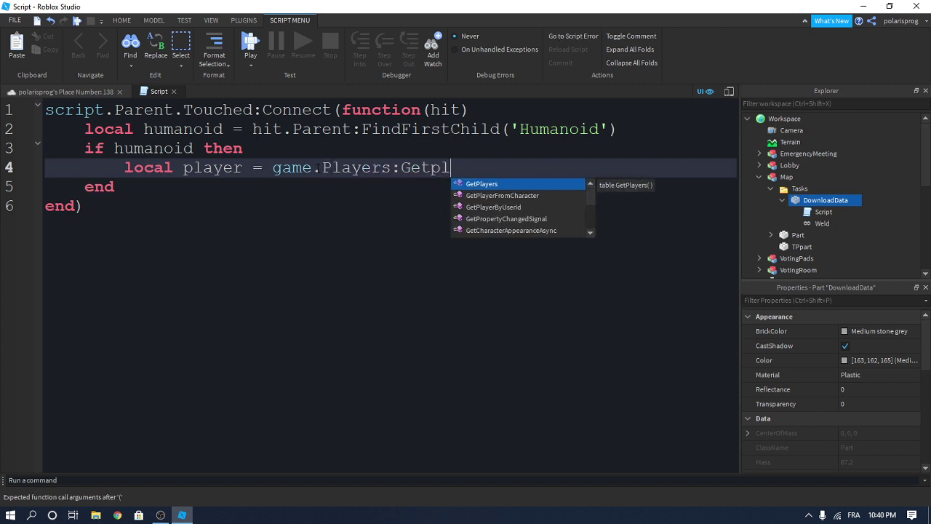
key(Down)
key(Return)
text(hit)
key(Return)
text(.Parent)
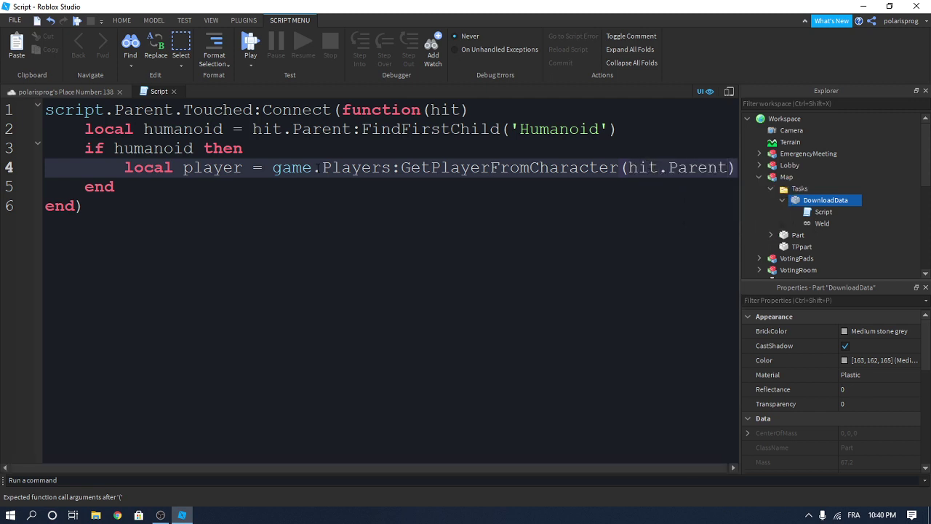
Add an if player then block closed by end below the player declaration
key(Down)
key(Return)
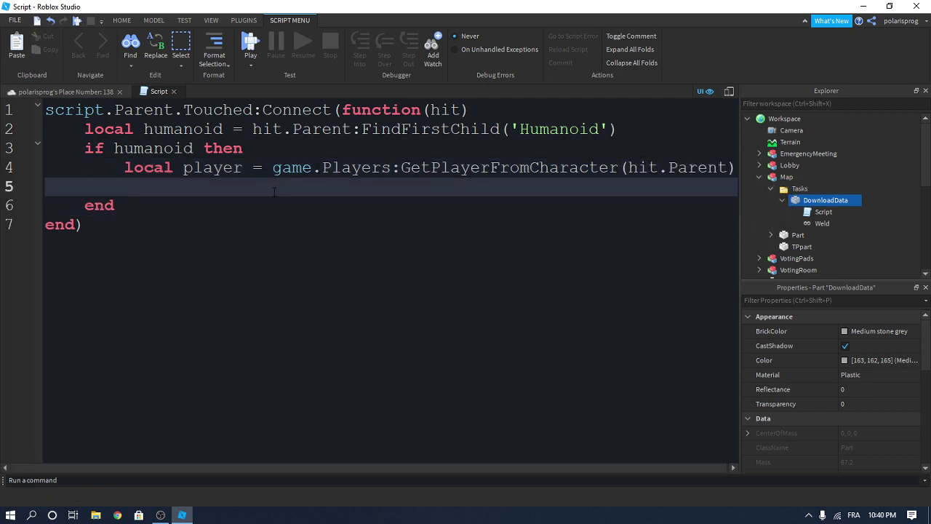
text(if pl)
key(Tab)
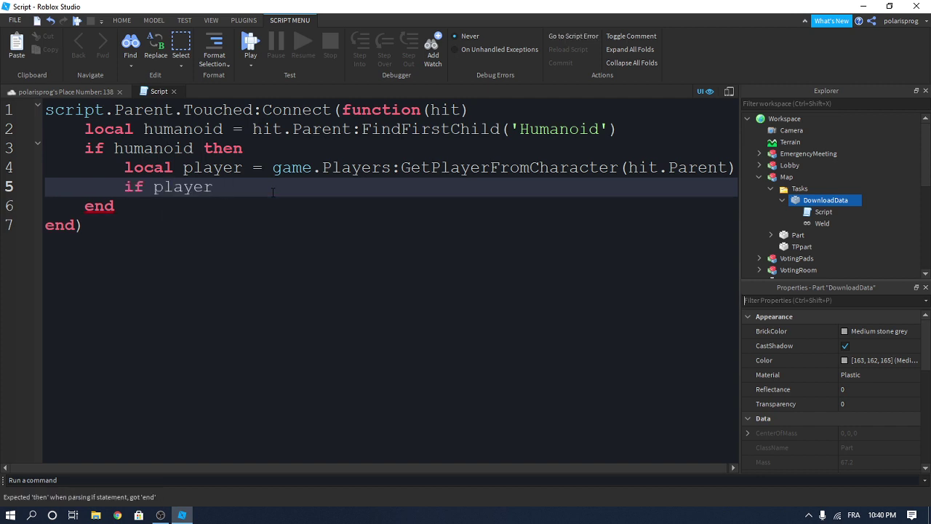
text(then)
key(Return)
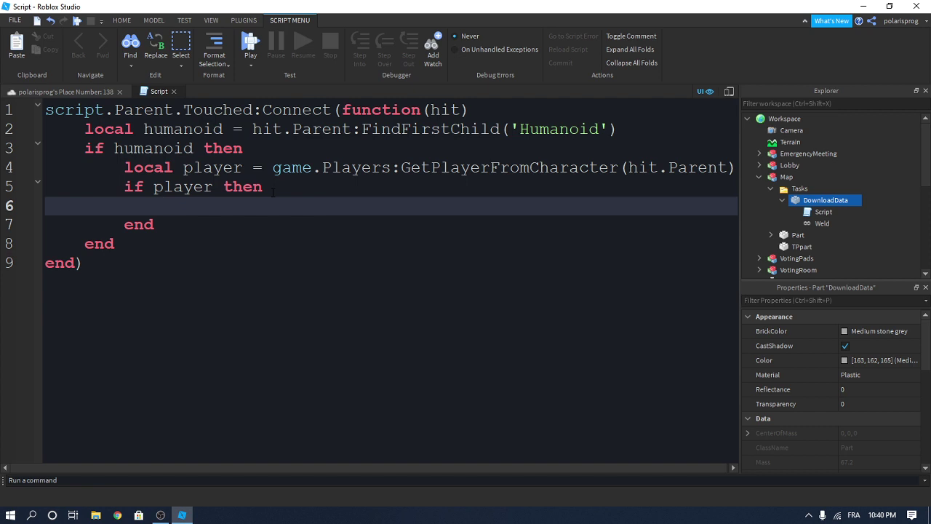
click(46, 107)
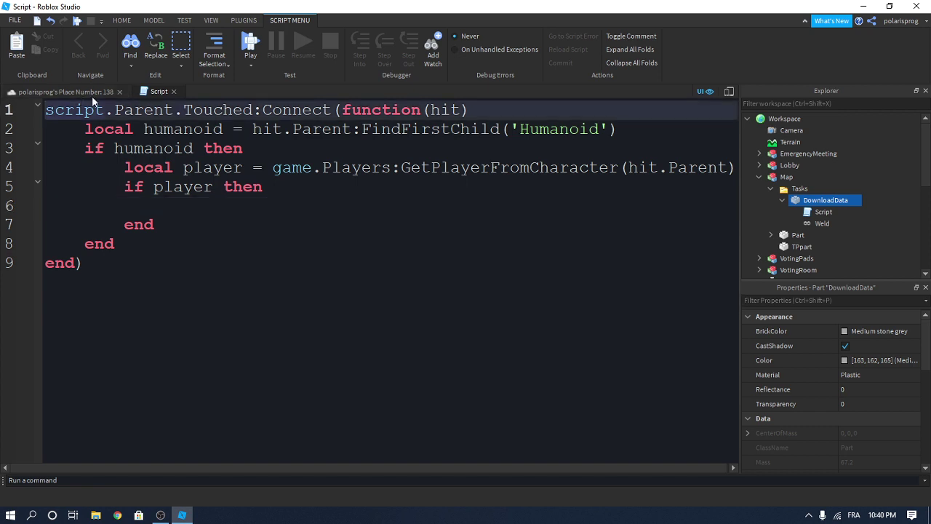
click(154, 225)
click(117, 243)
click(164, 206)
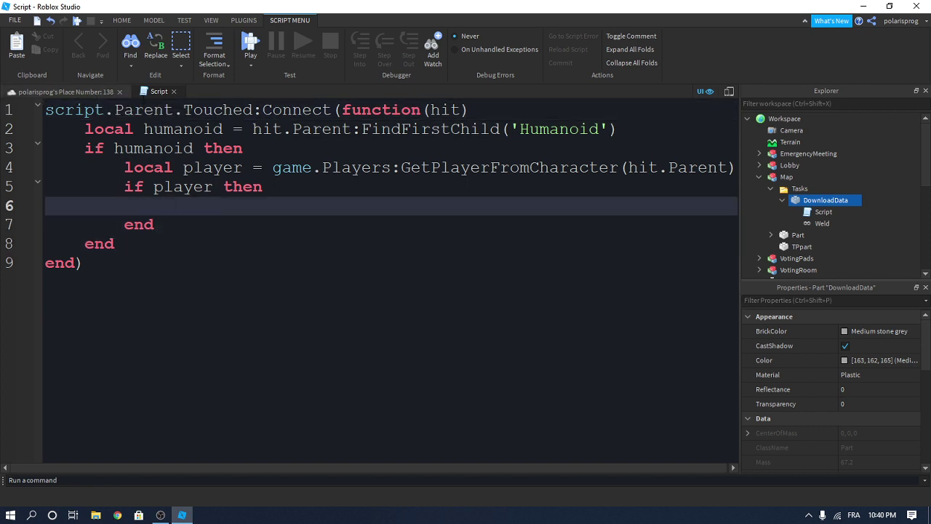
Return to the place view and add a ScreenGui named Tasks to StarterGui
click(90, 90)
right_drag(426, 227, 484, 279)
scroll(467, 297, down, 5)
scroll(799, 177, down, 6)
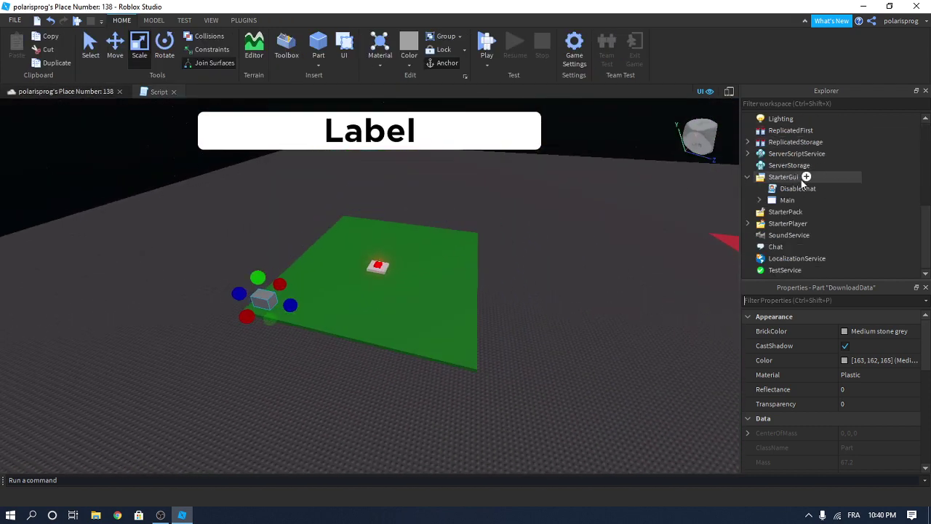
click(806, 177)
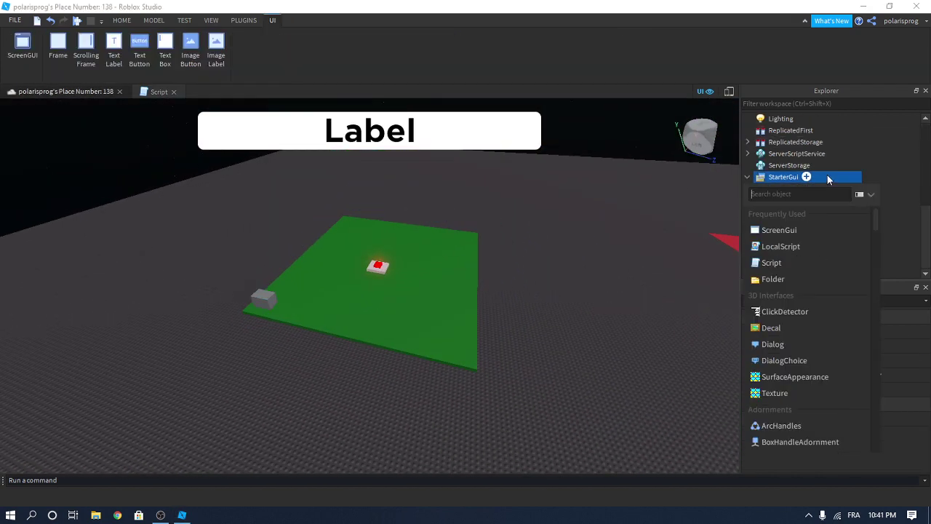
click(812, 230)
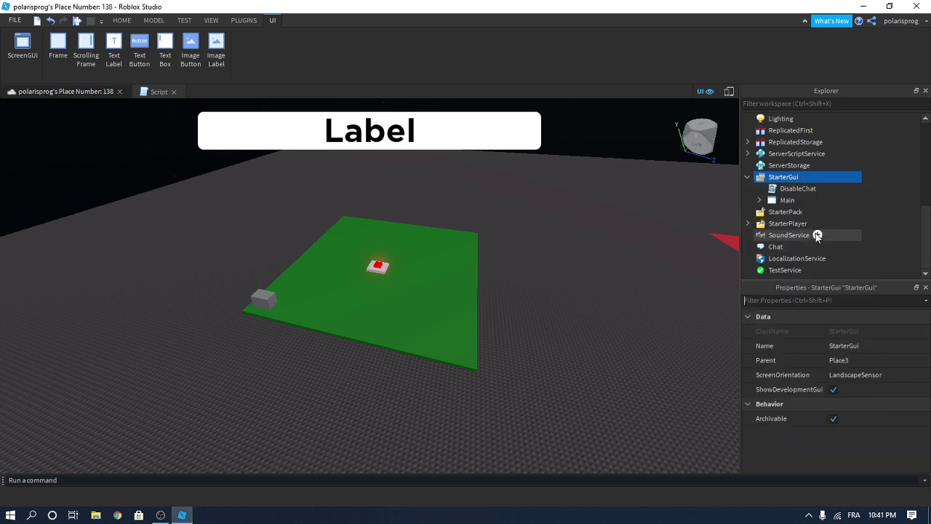
click(792, 213)
click(799, 217)
text(Tasks)
key(Return)
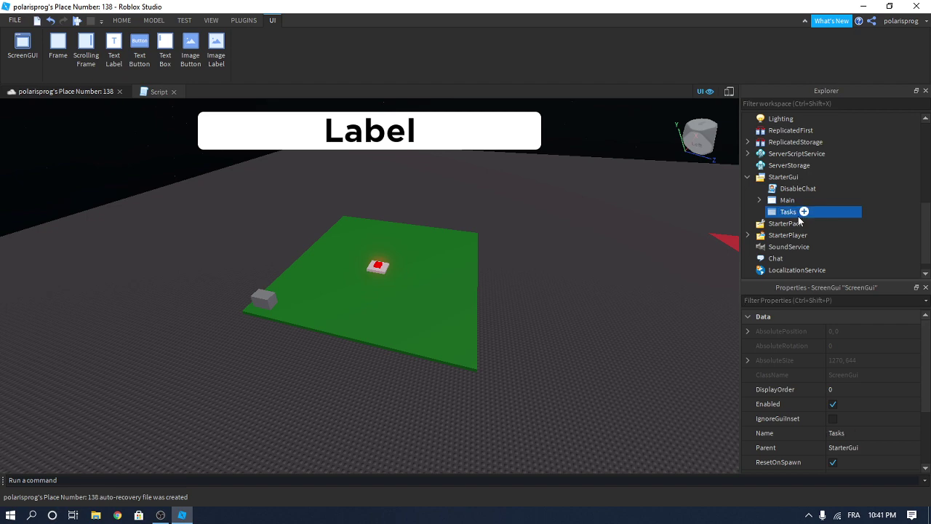
Add a Frame to the Tasks ScreenGui, enlarge it to about 753 x 305 pixels and centre it on the screen
click(803, 212)
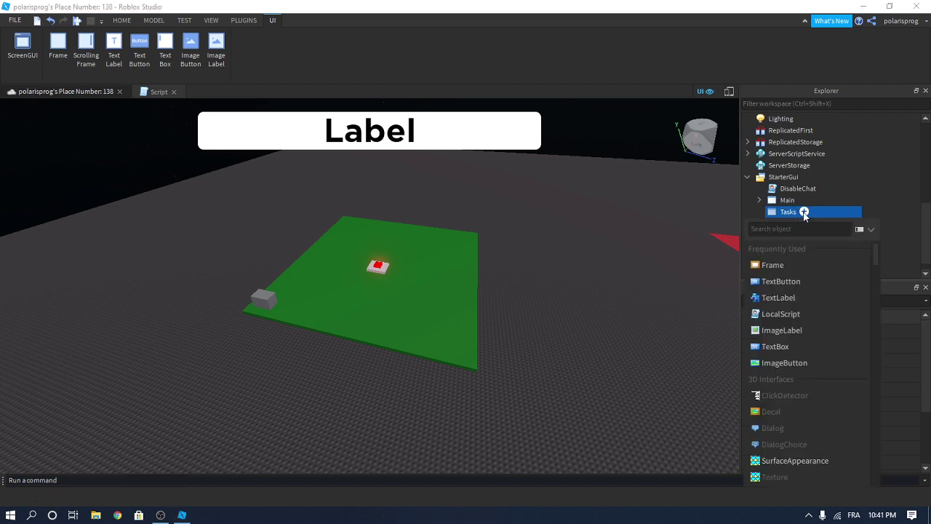
text(fr)
key(Return)
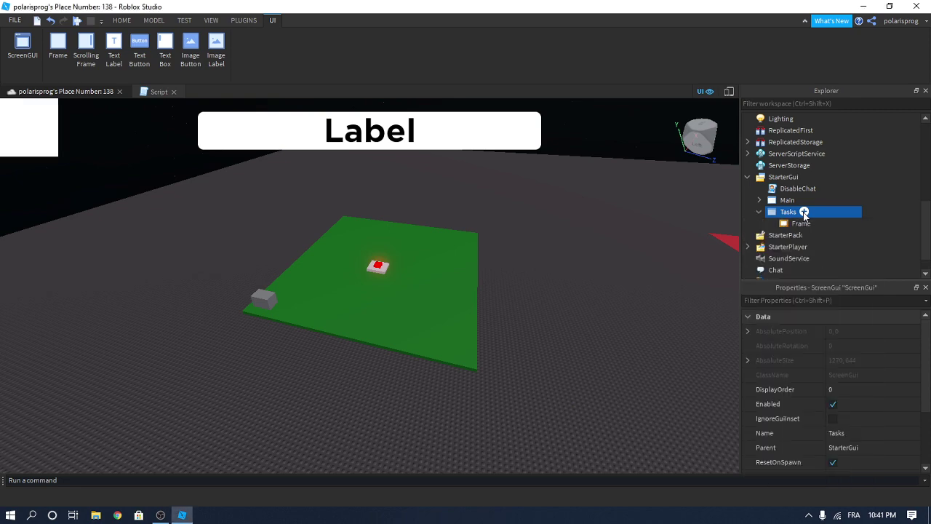
drag(9, 142, 265, 256)
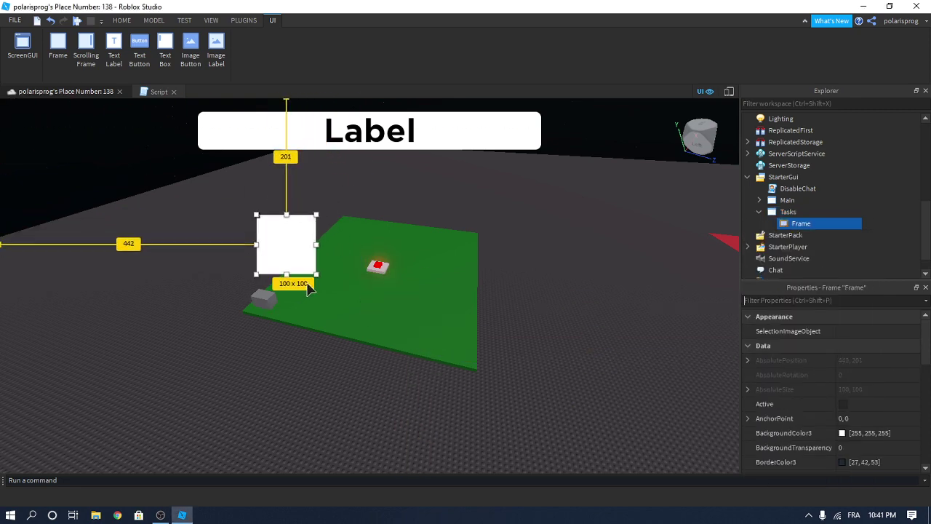
drag(316, 274, 697, 395)
drag(594, 325, 486, 310)
Convert the frame to scale units with AutoScale Lite's Unit Conversion and check its scaling in the iPhone 7 device preview
click(244, 22)
click(377, 51)
click(28, 57)
click(379, 47)
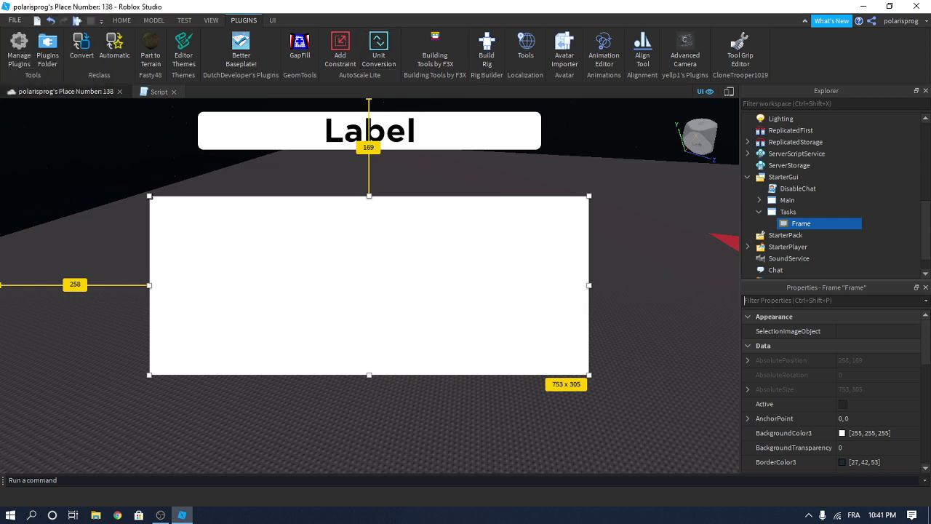
mouse_move(797, 219)
right_drag(603, 272, 671, 238)
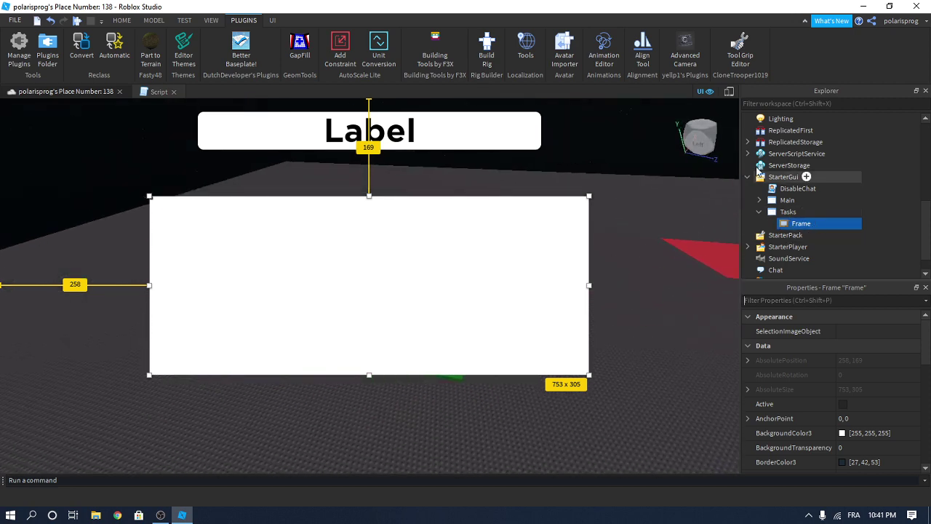
click(729, 93)
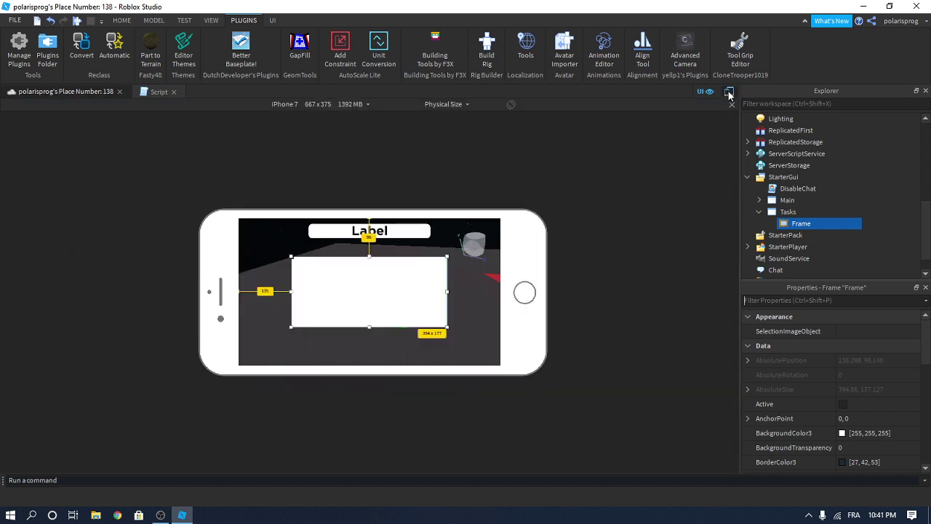
click(729, 93)
Rename the frame inside the Tasks ScreenGui as DownloadData
click(795, 235)
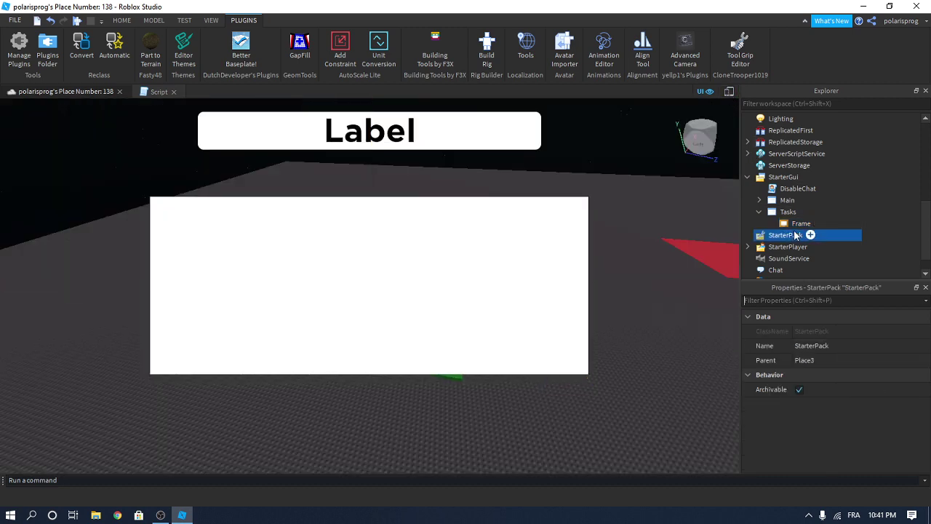
click(795, 225)
click(793, 229)
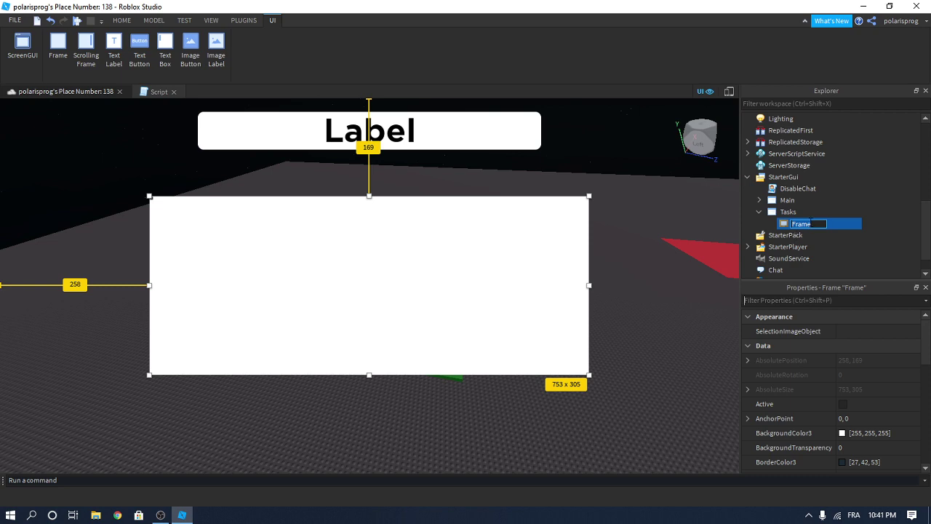
text(DownloadD)
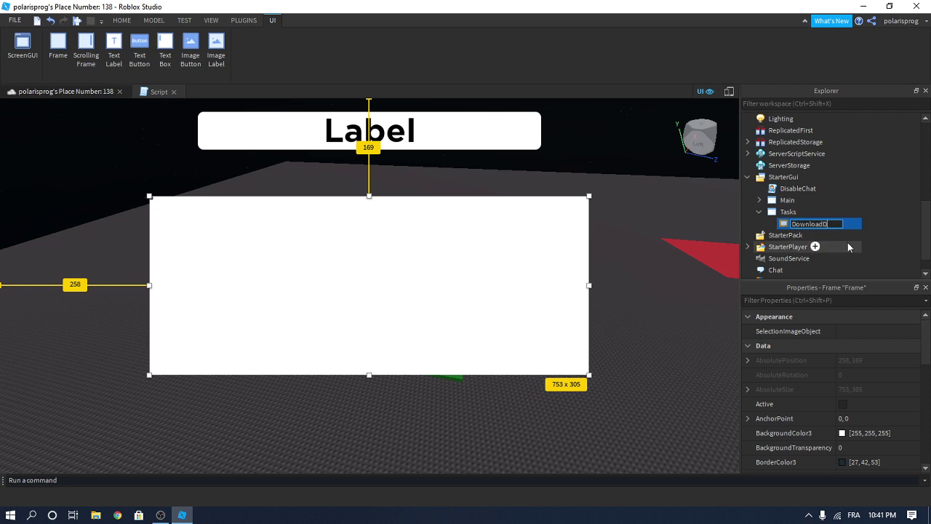
text(ata)
key(Return)
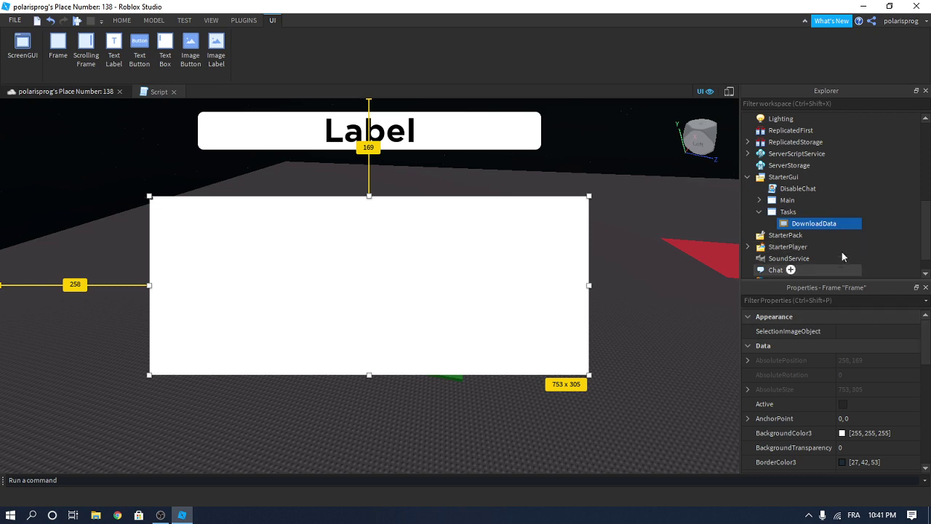
Add a UICorner to the DownloadData frame
click(844, 224)
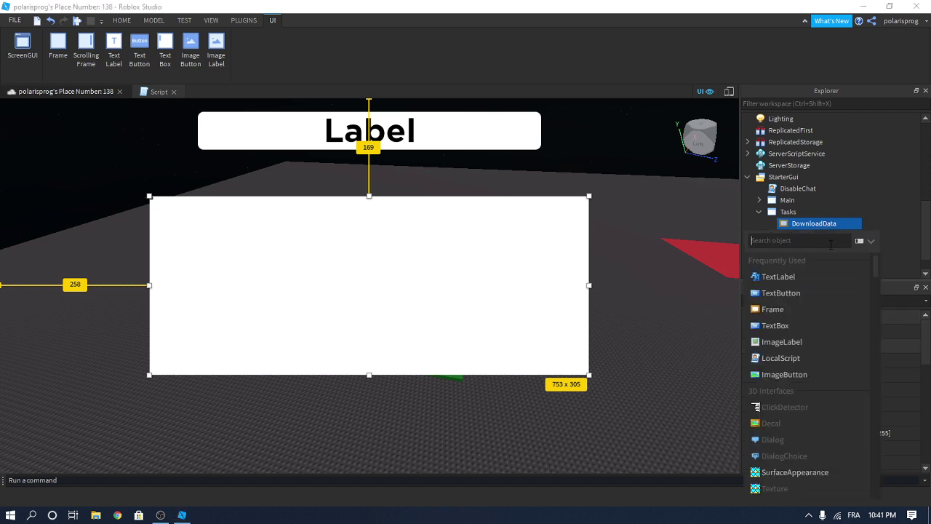
click(703, 276)
click(811, 224)
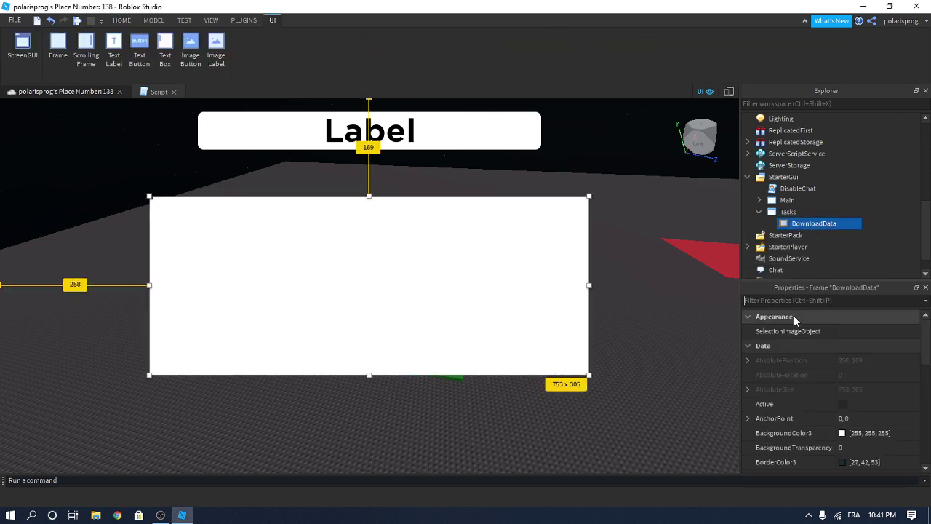
click(843, 223)
text(uil)
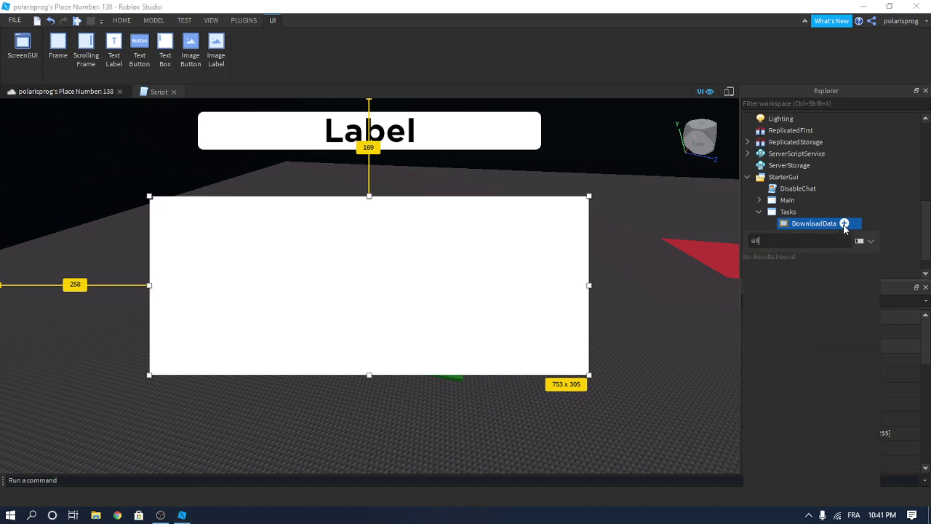
key(BackSpace)
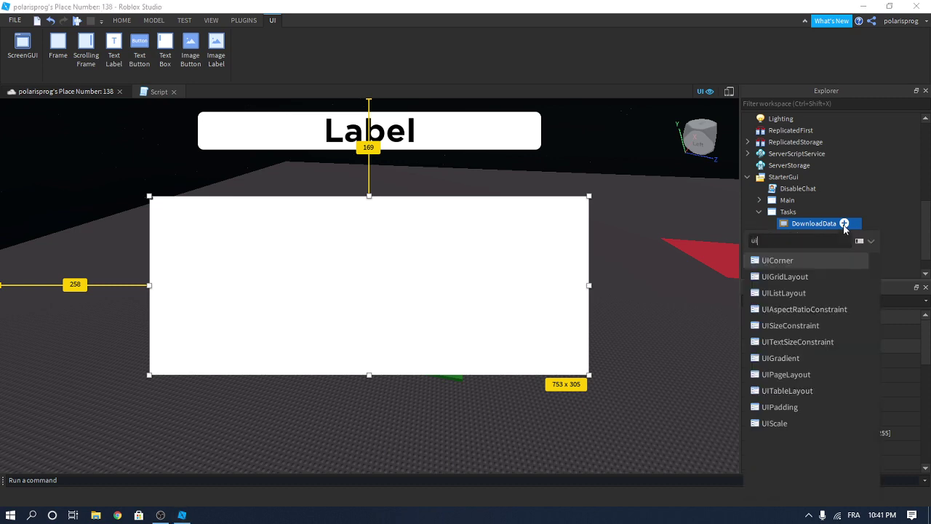
key(Return)
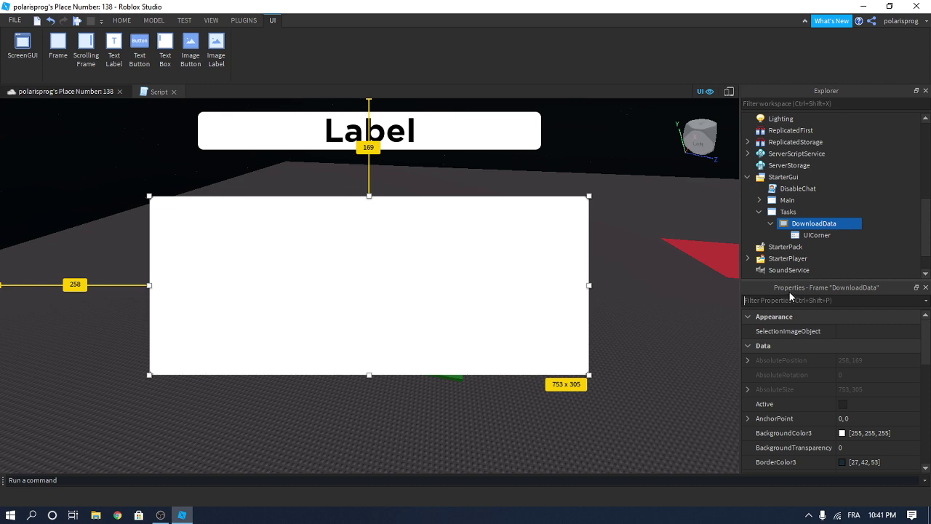
Set the CornerRadius of the DownloadData frame's UICorner to 0, 10
click(829, 234)
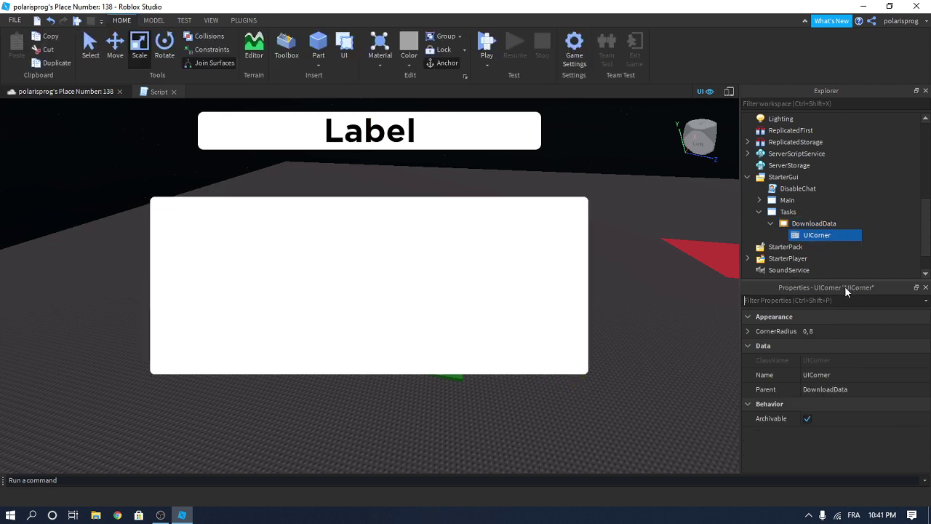
click(844, 333)
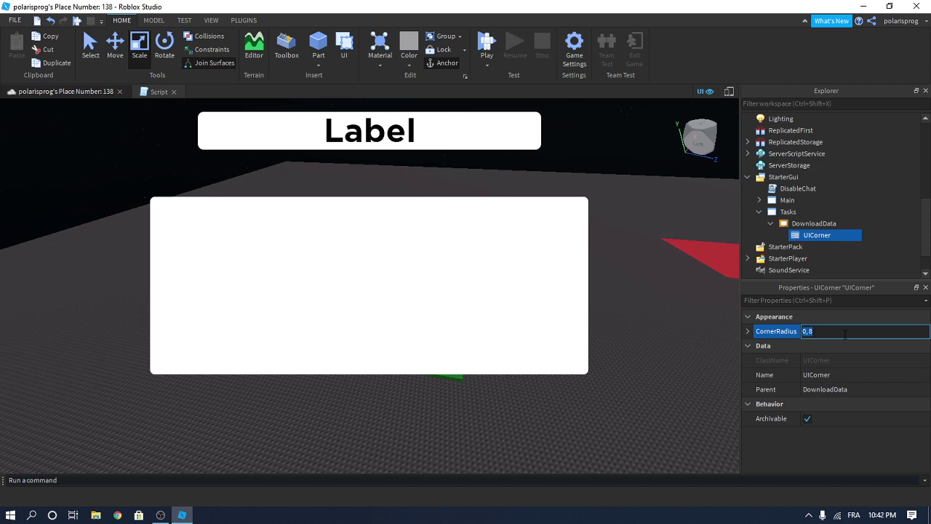
key(Return)
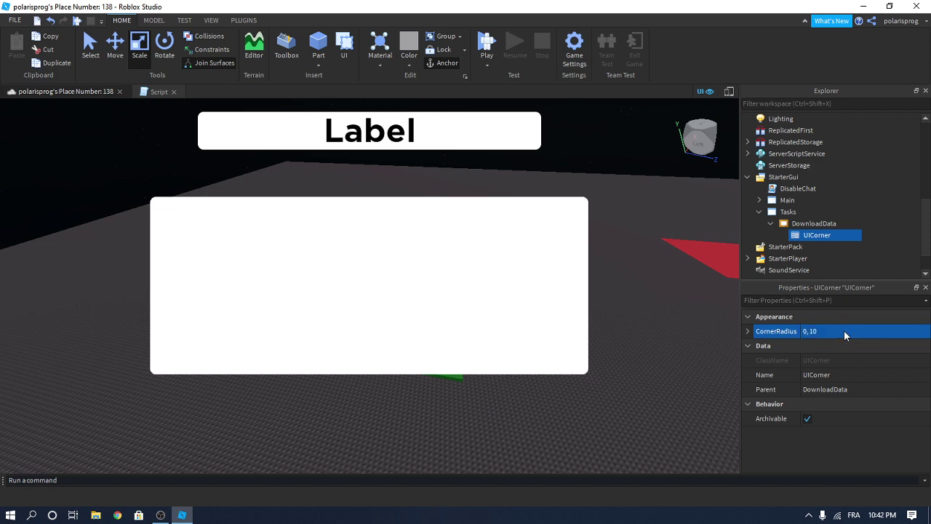
Change the DownloadData frame's background color to grey (157, 157, 157)
click(820, 226)
click(827, 302)
text(ba)
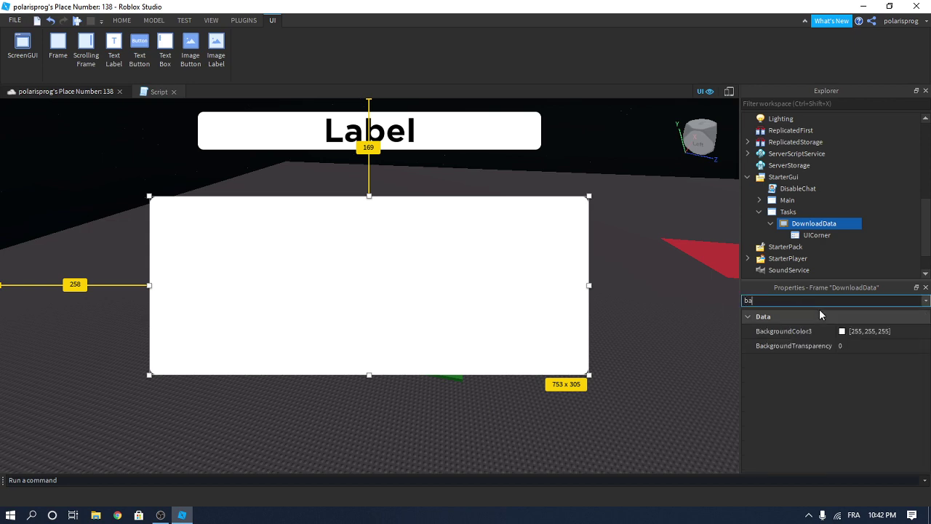
click(842, 332)
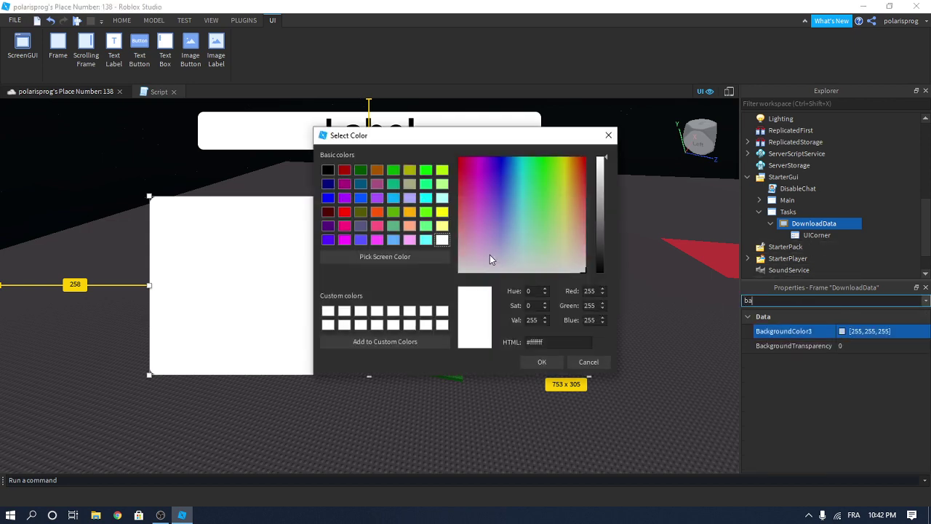
drag(515, 136, 692, 168)
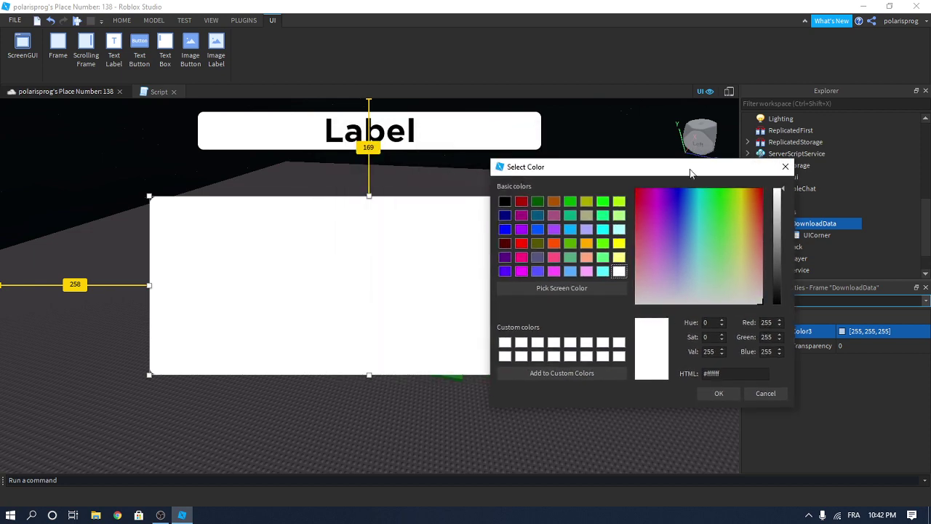
click(717, 234)
drag(722, 238, 634, 306)
click(779, 233)
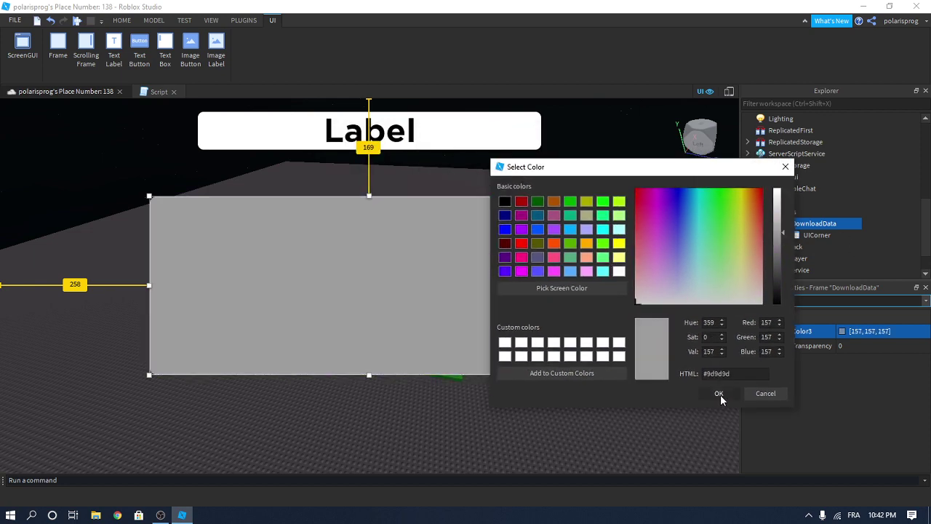
click(719, 393)
Add a TextButton to the DownloadData frame, convert its size to scale, and shrink it to about 63 x 62 in the frame's upper-left corner
click(844, 223)
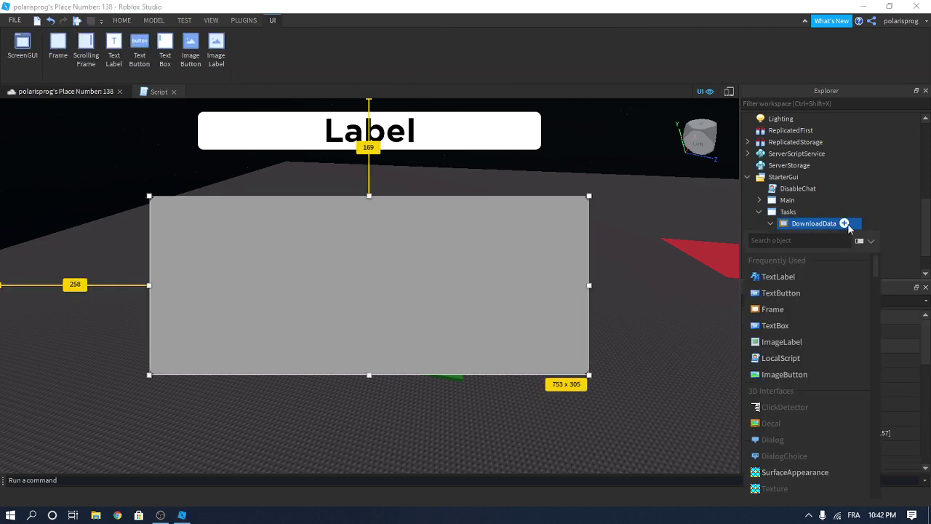
click(804, 293)
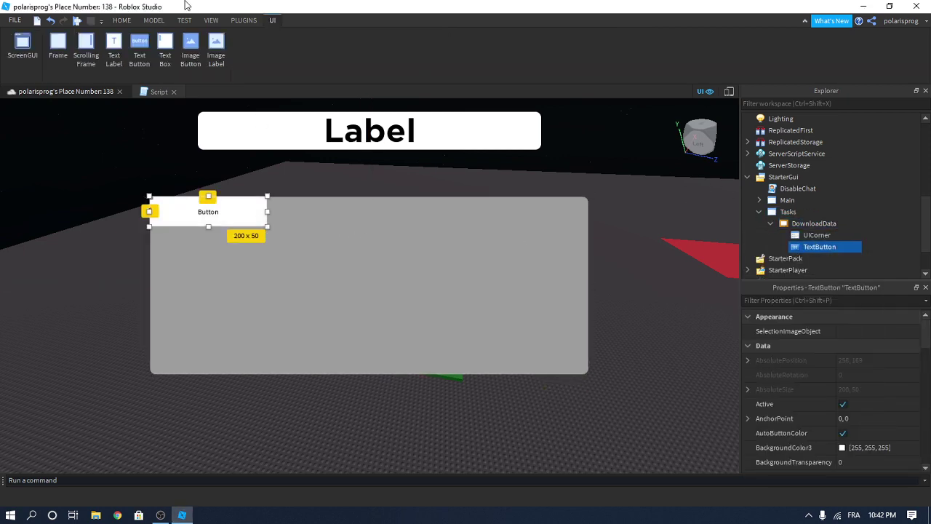
click(251, 21)
click(372, 58)
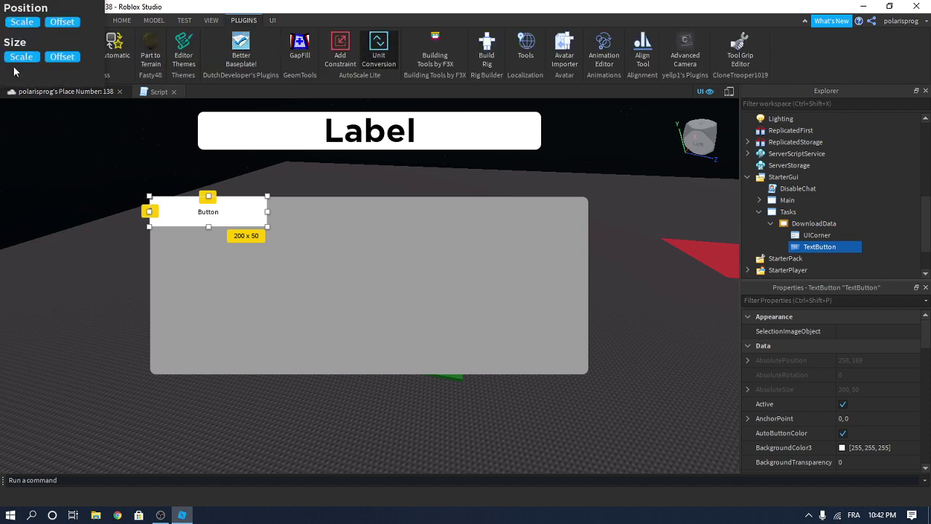
click(22, 57)
drag(267, 228, 187, 228)
Duplicate the DownloadData frame's UICorner and move the copy into the TextButton
click(846, 247)
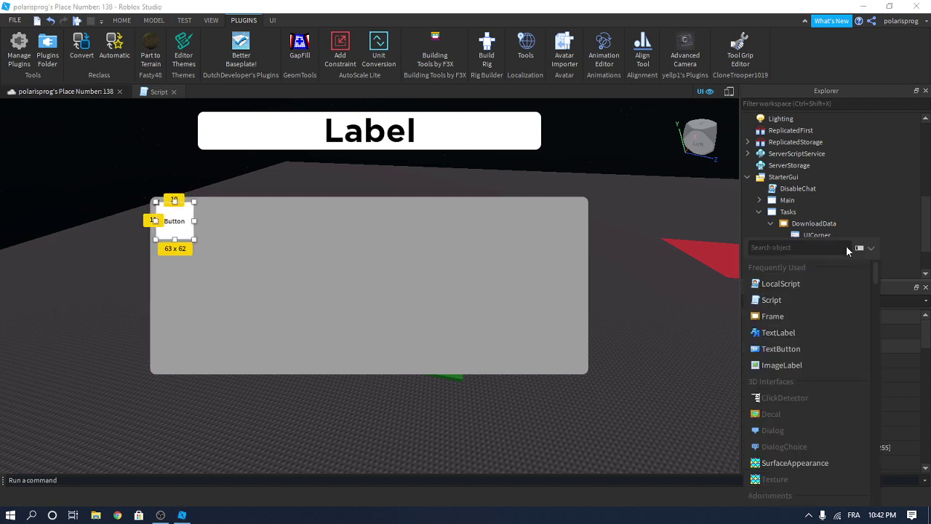
click(719, 300)
click(815, 235)
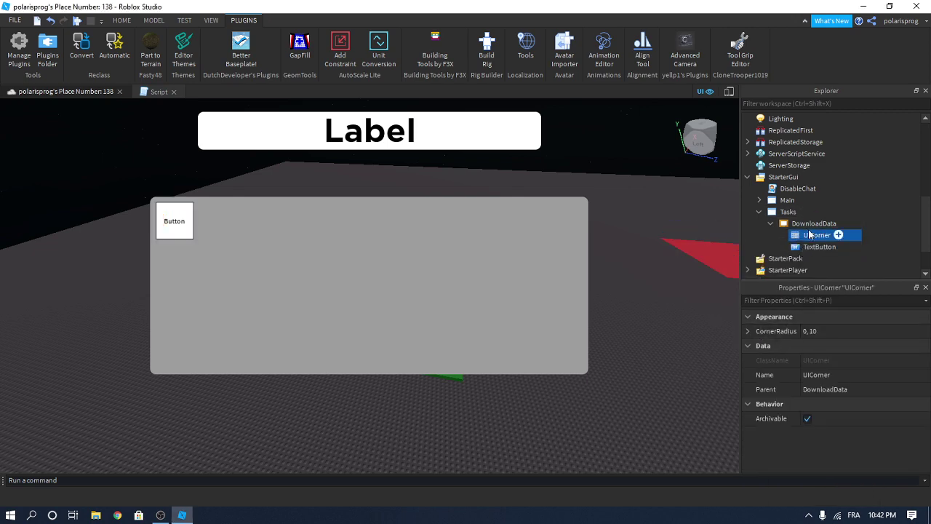
key(ctrl+d)
drag(817, 249, 835, 238)
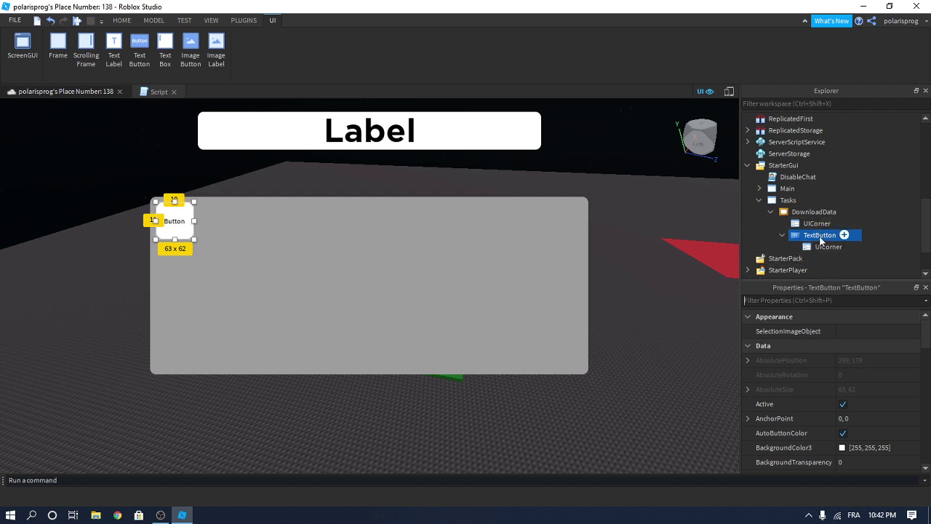
Rename the TextButton in the DownloadData frame as Exit
double_click(820, 239)
text(Exit)
key(Return)
right_drag(588, 348, 607, 371)
click(620, 414)
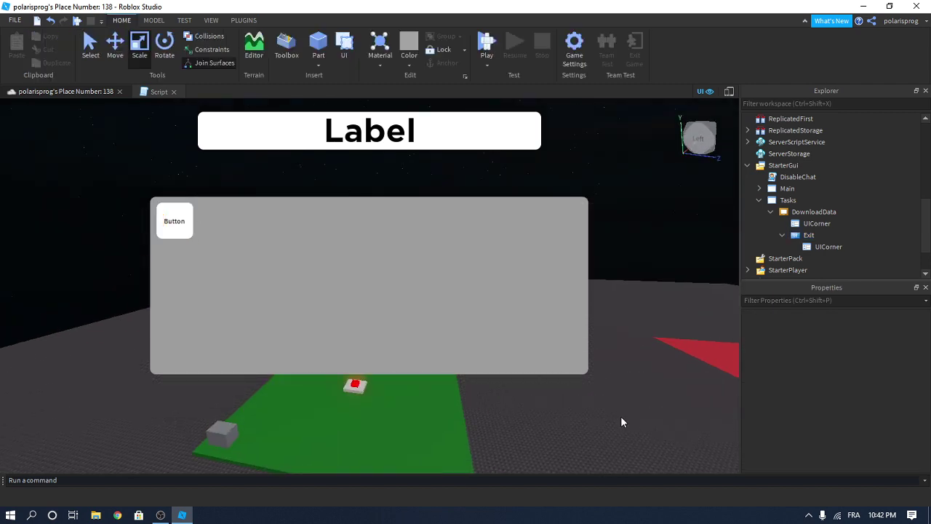
Change the Exit button's background color to light red (255, 99, 101)
click(800, 236)
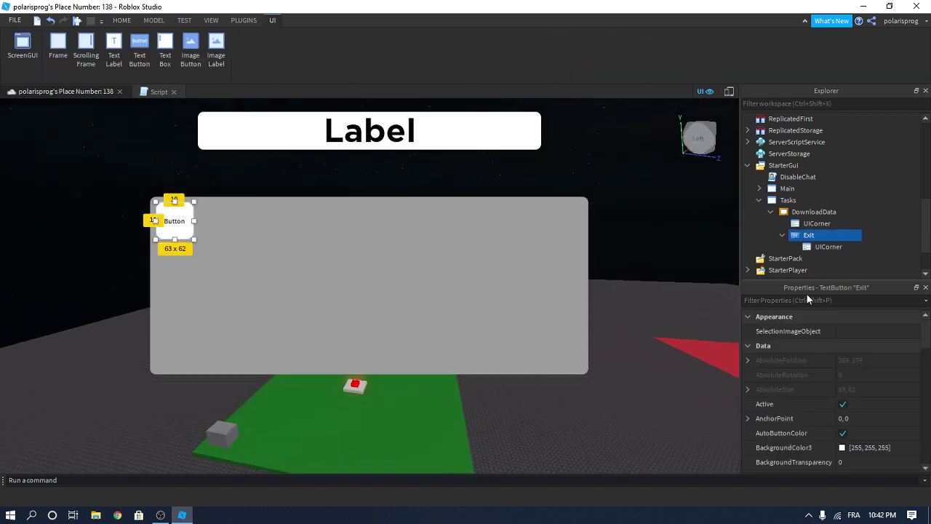
click(806, 299)
text(ba)
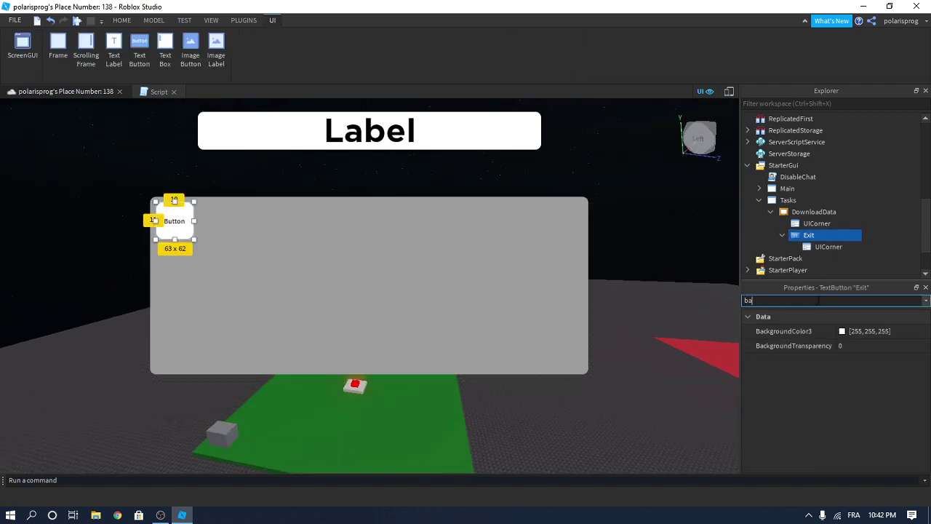
click(843, 332)
drag(564, 241, 427, 208)
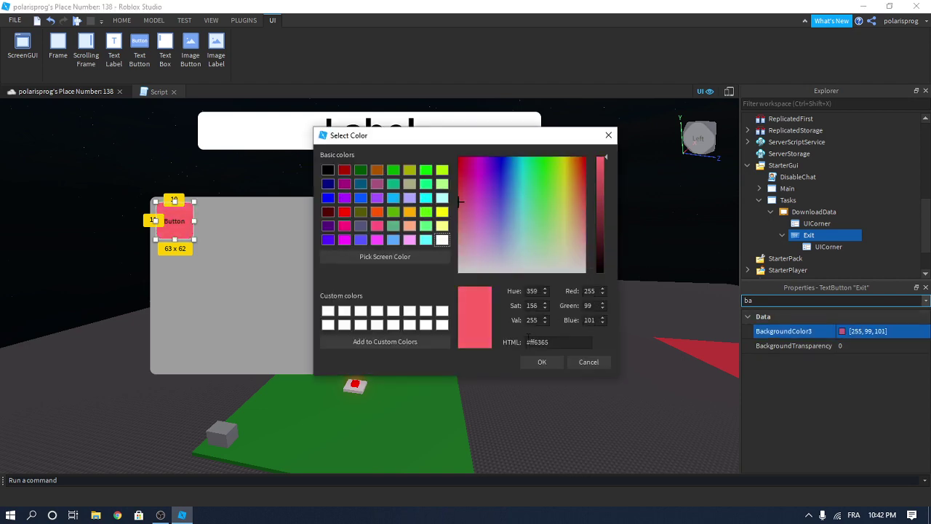
click(542, 362)
Set the Exit button's text color to white (255, 255, 255)
text(text)
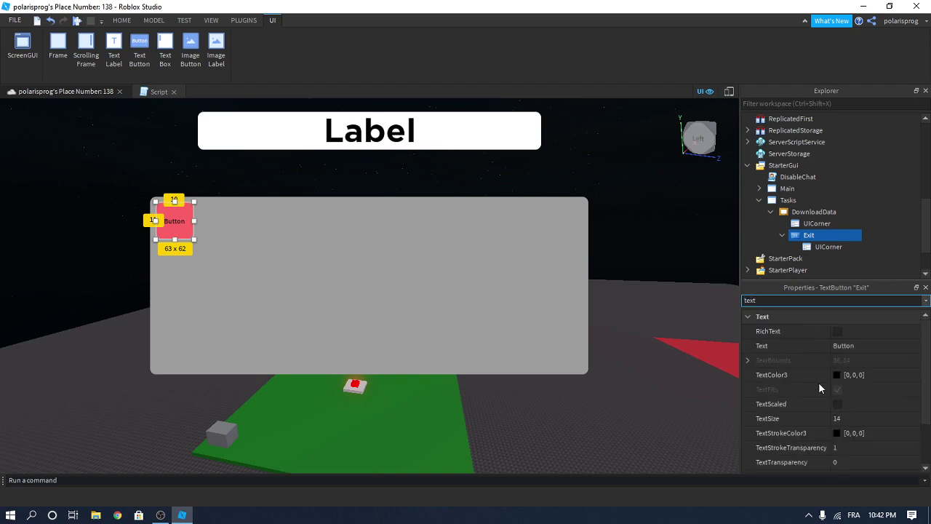
click(836, 375)
drag(604, 269, 605, 155)
click(542, 362)
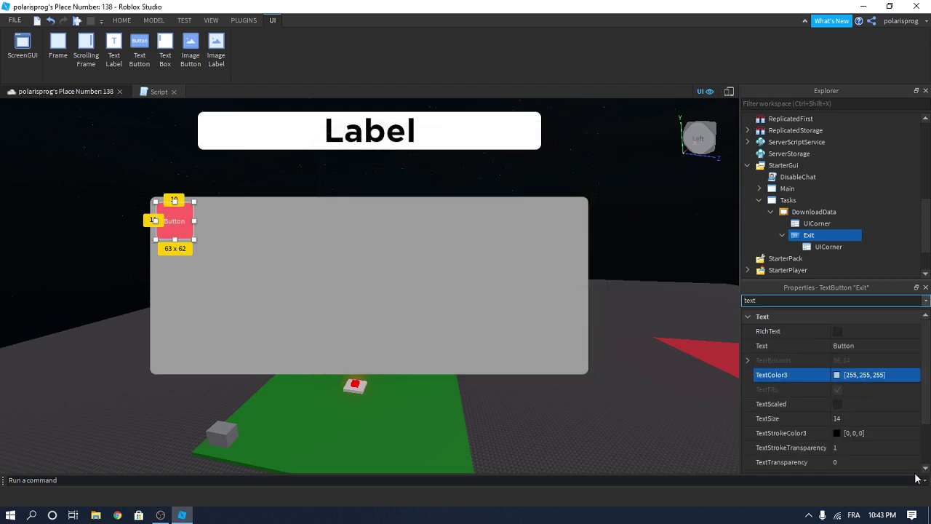
Enable TextScaled for the Exit button and set its text to X
click(869, 406)
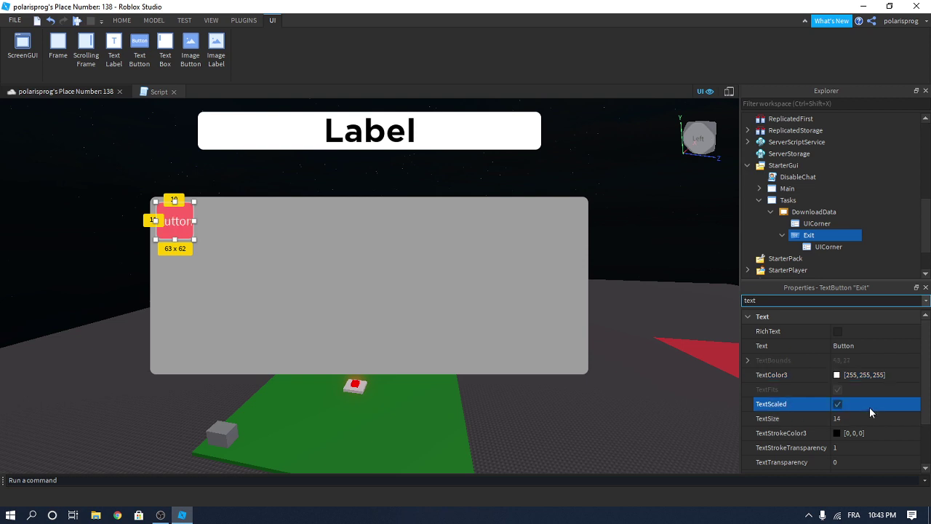
click(852, 346)
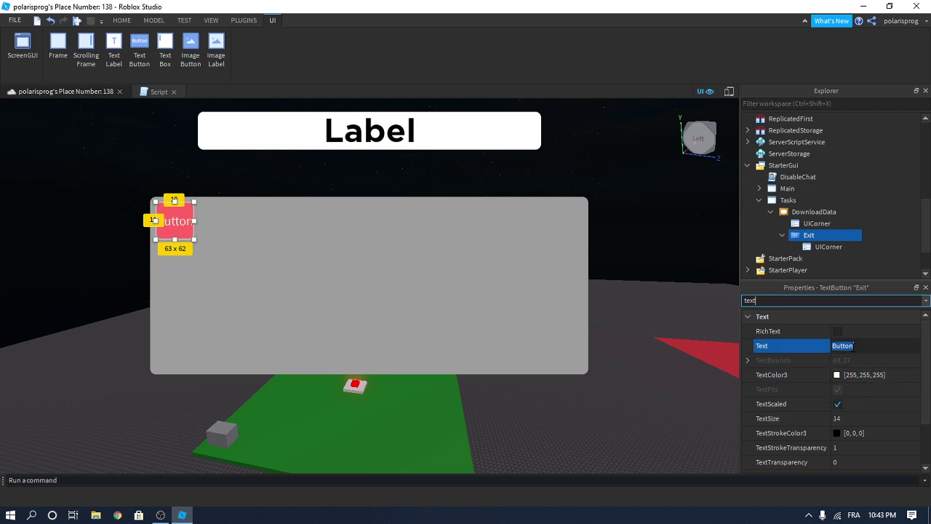
key(Return)
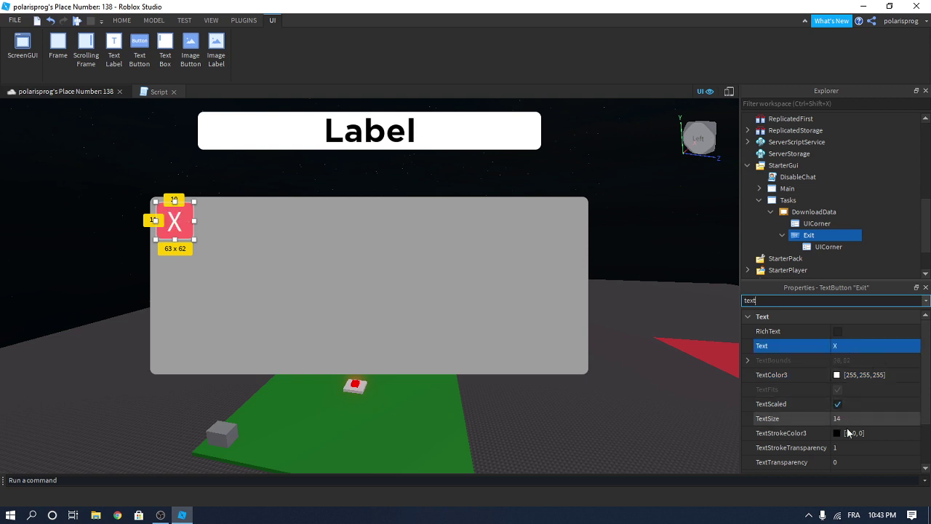